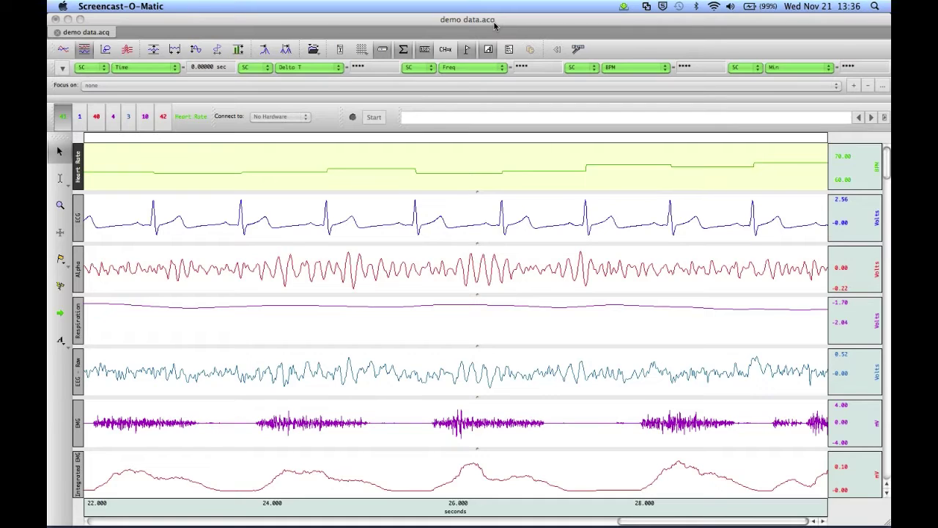
- Bring the demo data.acq recording window to the front
left_click(365, 51)
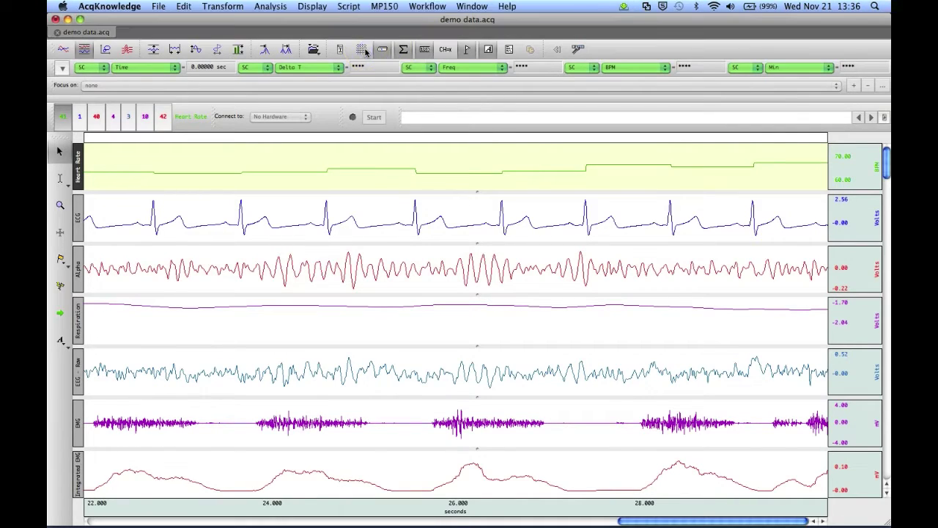
- Toggle the grid lines on, off and on again, then switch off the Heart Rate channel's grid
left_click(363, 49)
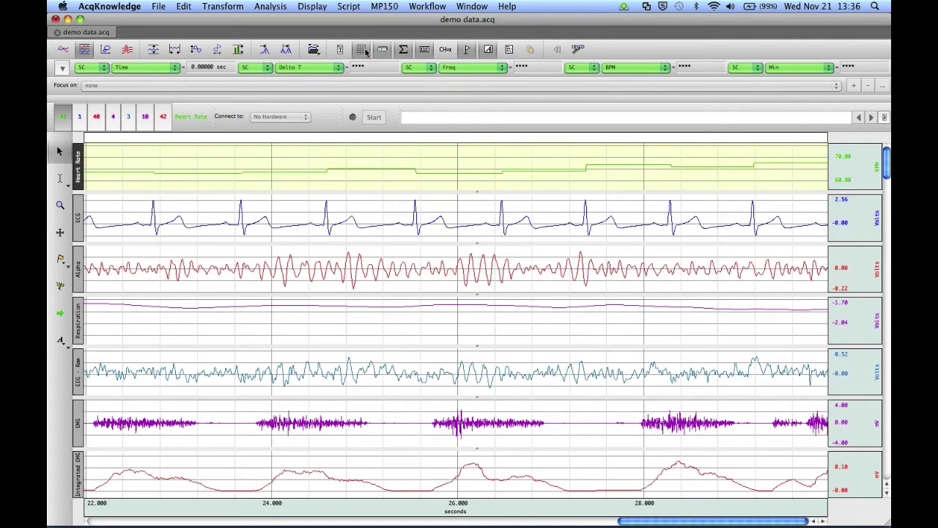
left_click(363, 49)
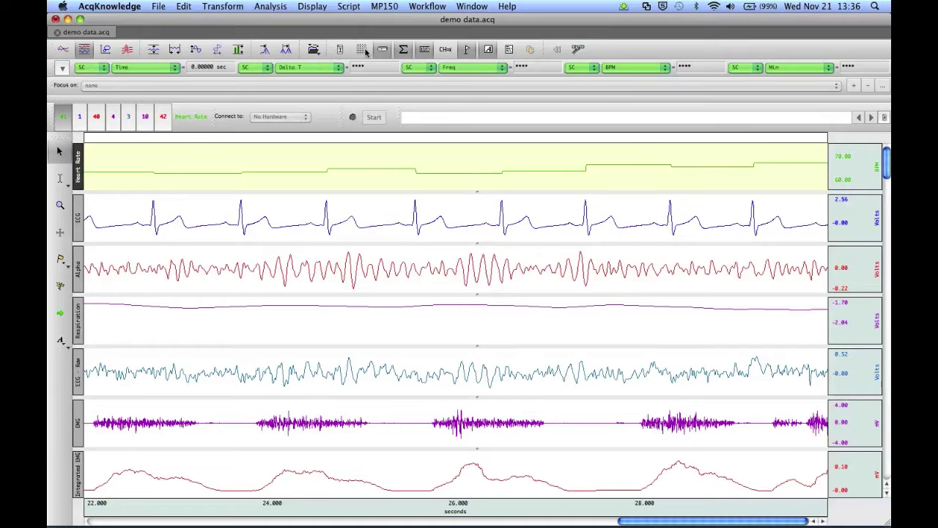
left_click(363, 49)
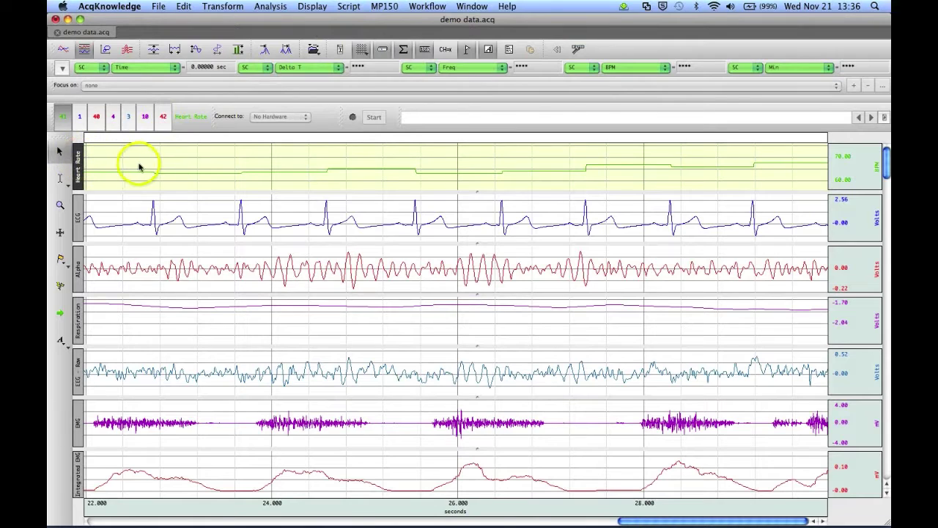
left_click(363, 50)
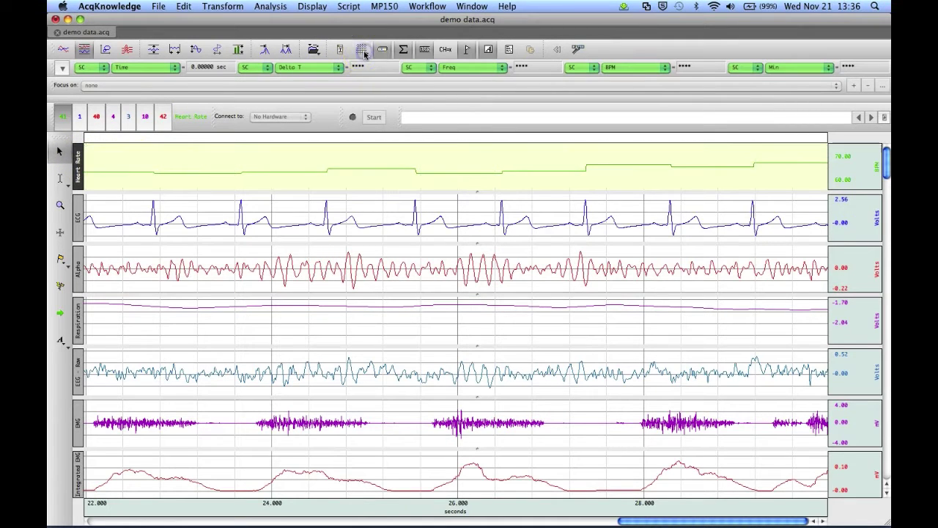
right_click(131, 265)
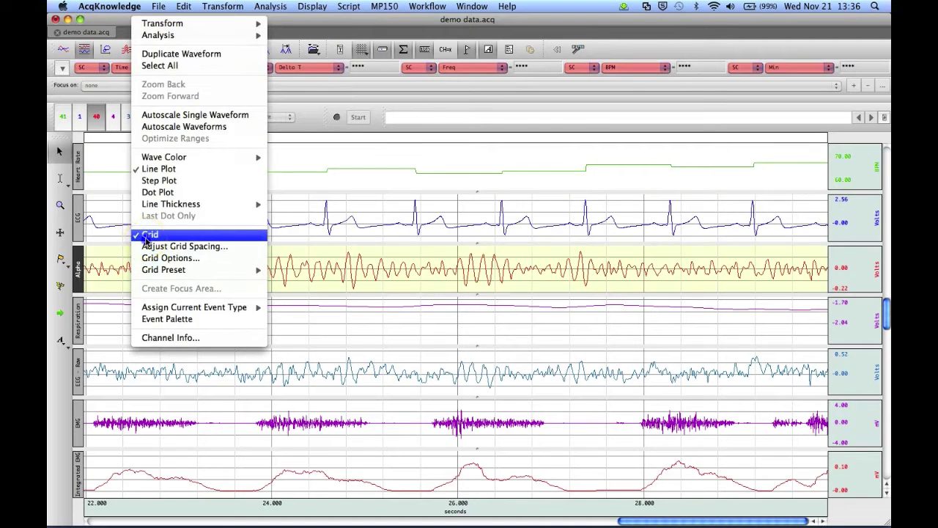
- Uncheck Grid for the Alpha channel so its plot shows no grid lines
left_click(147, 237)
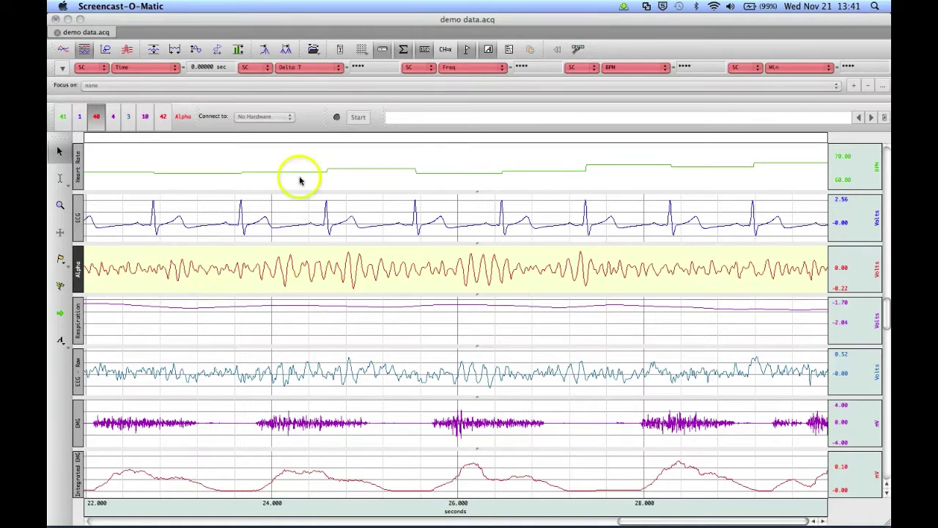
right_click(230, 167)
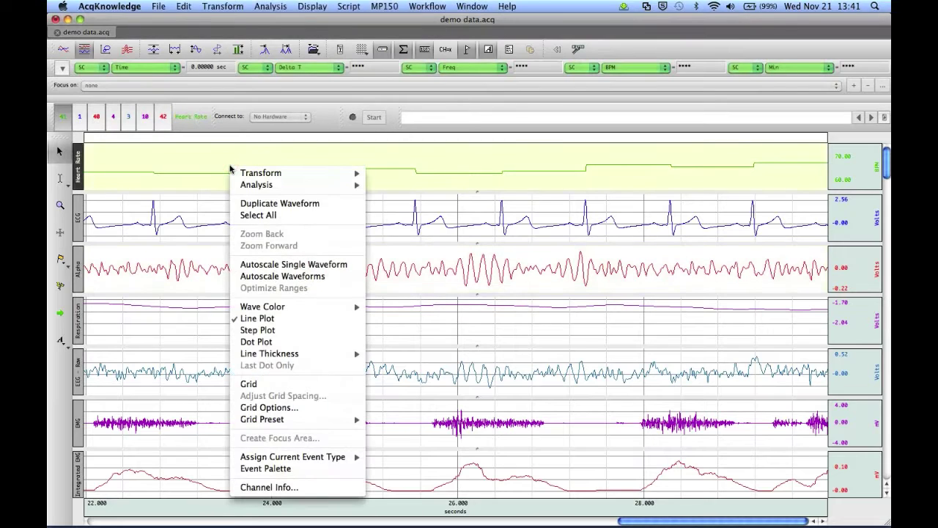
- In Grid Options, make the major grid lines dark blue with a dashed line style
left_click(261, 412)
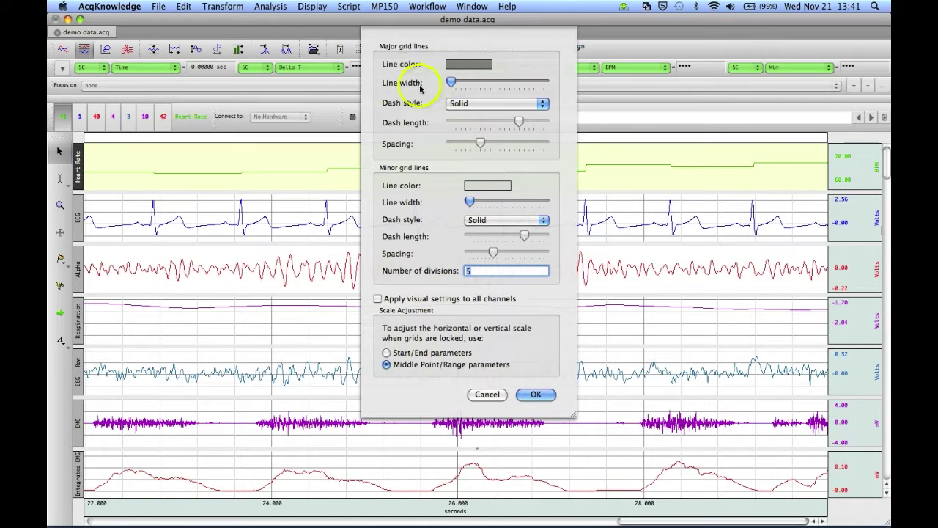
left_click(457, 68)
left_click(234, 253)
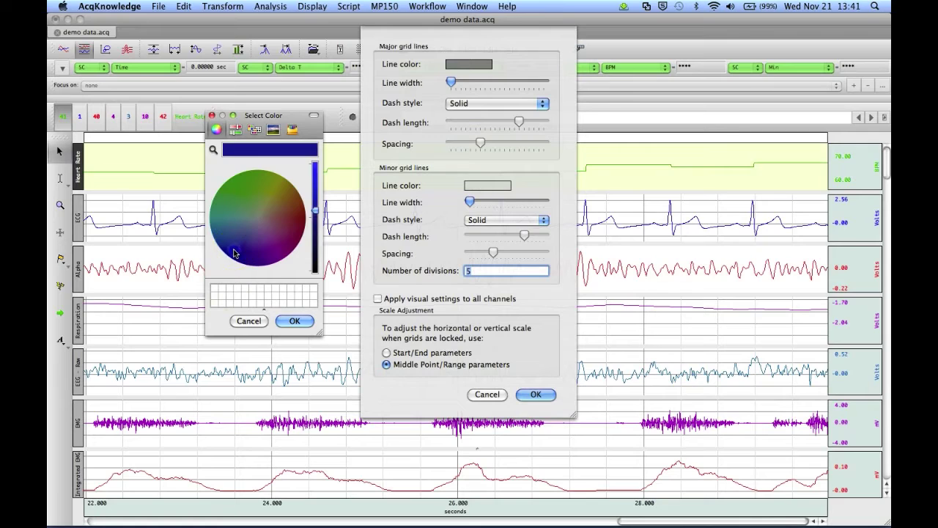
left_click(294, 321)
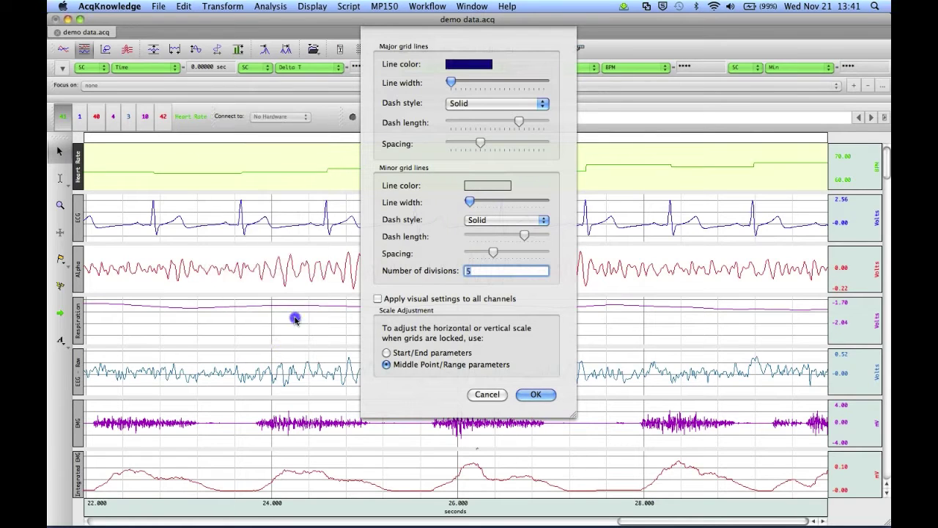
left_click(452, 82)
left_click(459, 103)
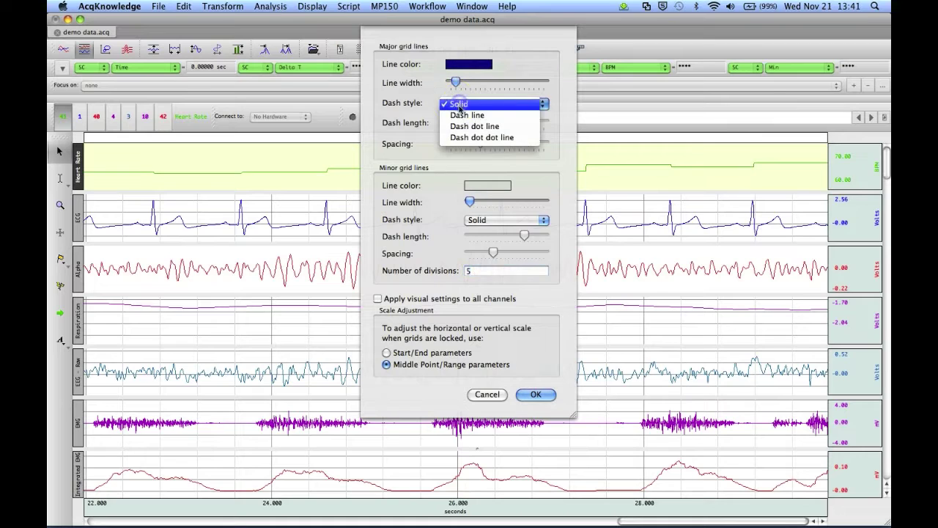
left_click(464, 116)
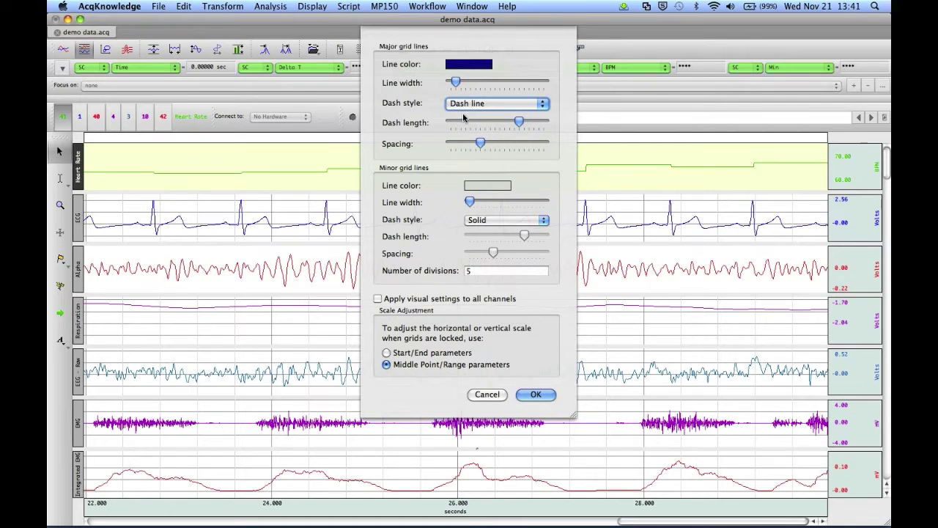
left_click(426, 198)
left_click(540, 394)
- Check Grid on the Heart Rate channel to display its dark blue dashed grid
right_click(466, 160)
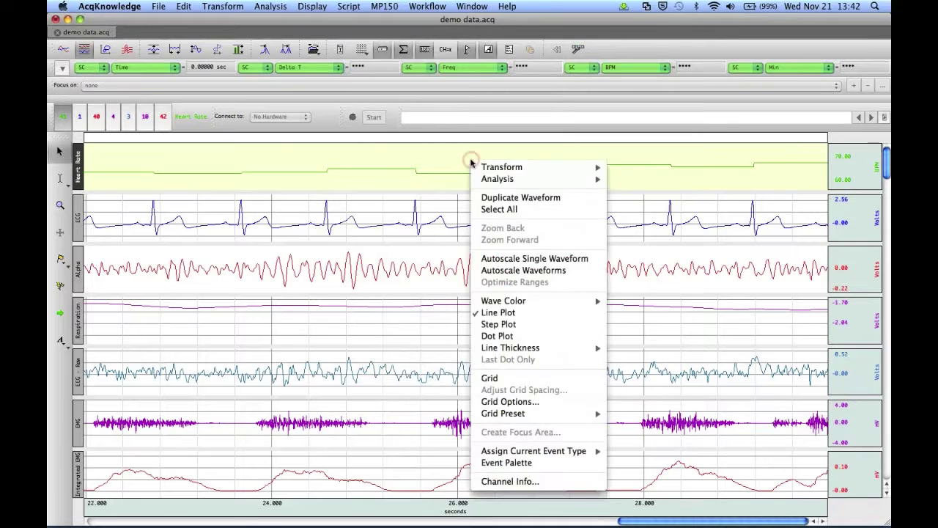
left_click(502, 377)
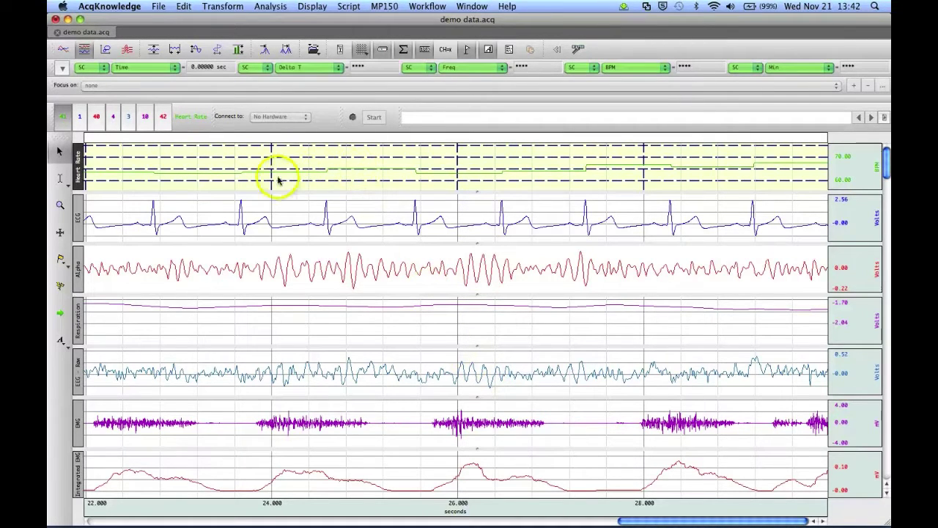
right_click(357, 167)
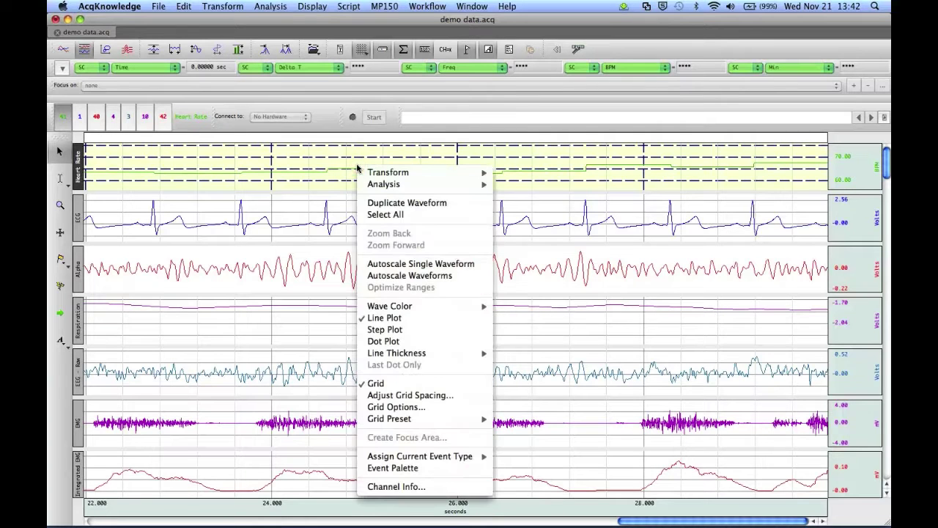
- Lock the Heart Rate vertical grid with 10 BPM major divisions, first grid line at 60
left_click(396, 396)
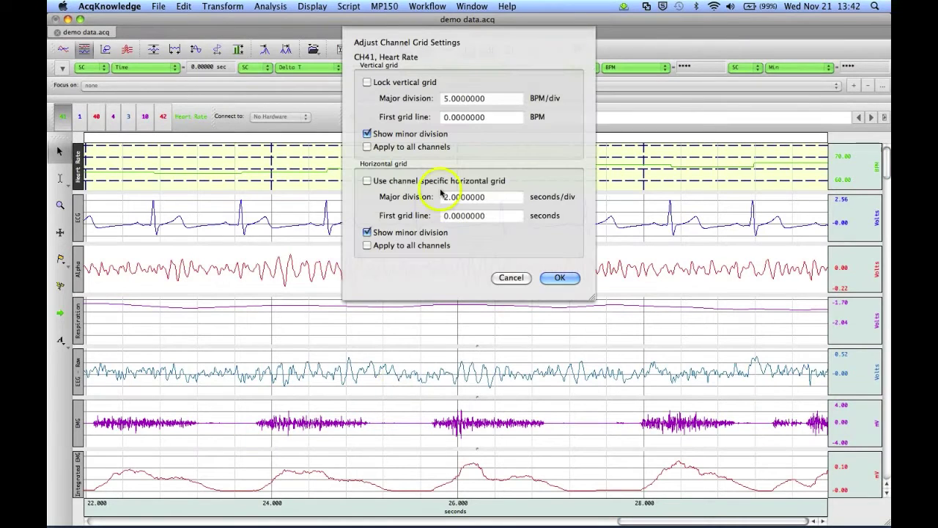
left_click(376, 92)
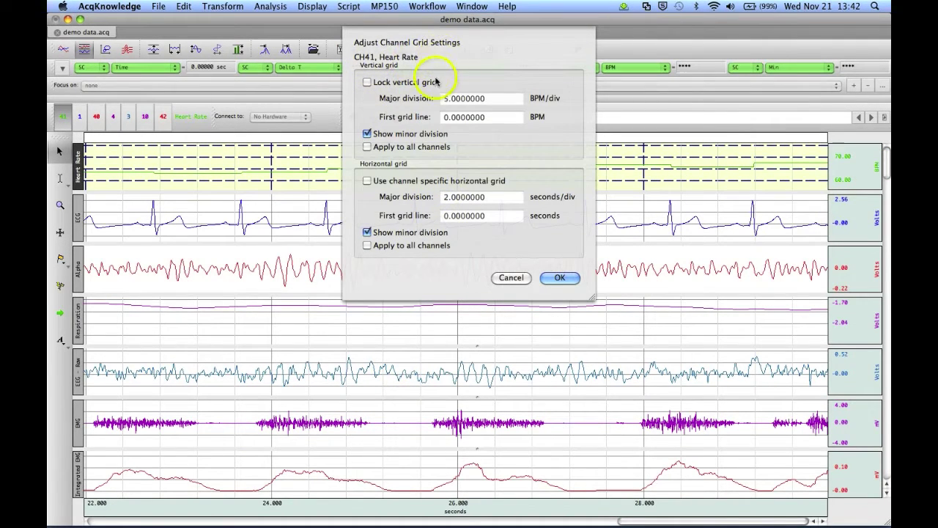
left_click(490, 100)
left_click(377, 84)
left_click_drag(489, 98, 415, 96)
type("10")
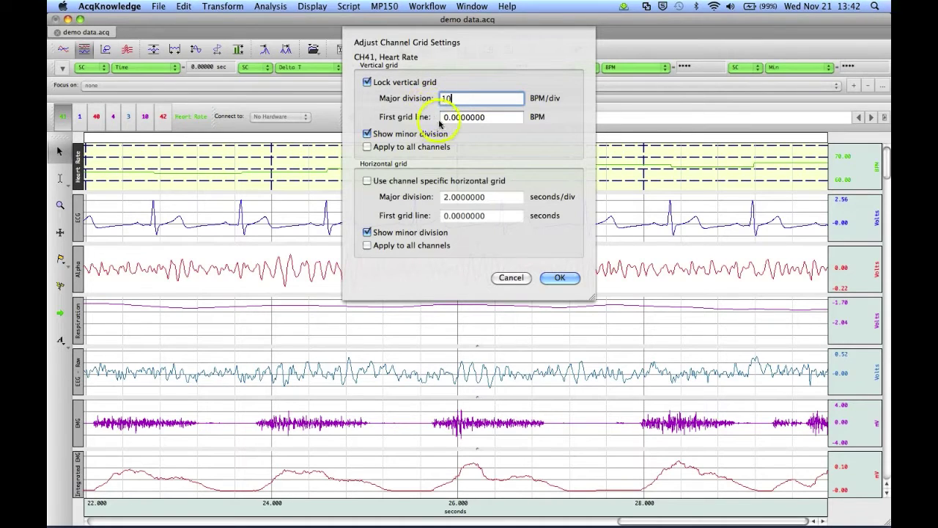
key("Tab")
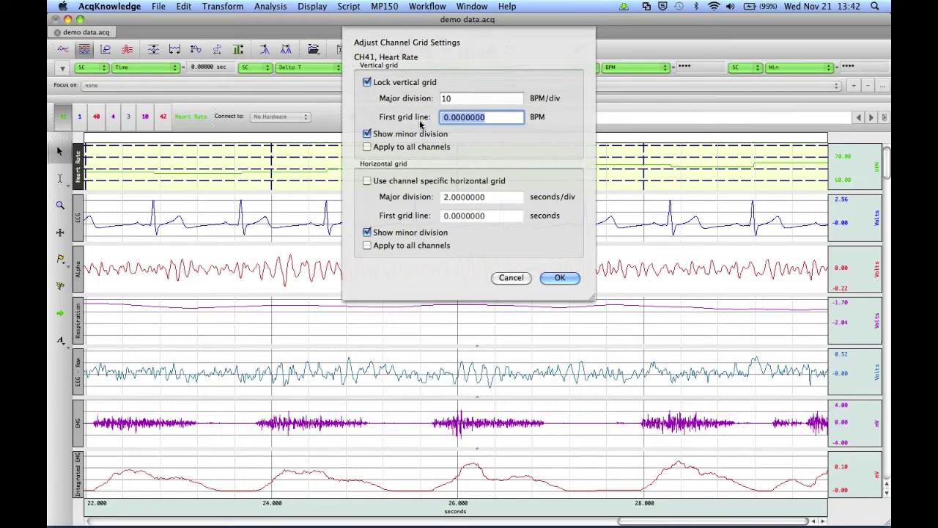
type("60")
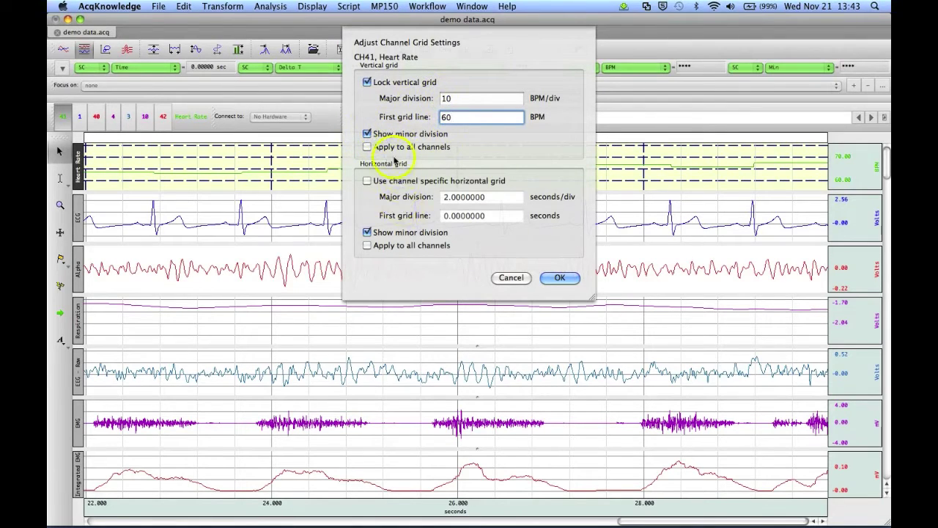
- Give Heart Rate its own horizontal grid with 10-second major divisions
left_click(369, 181)
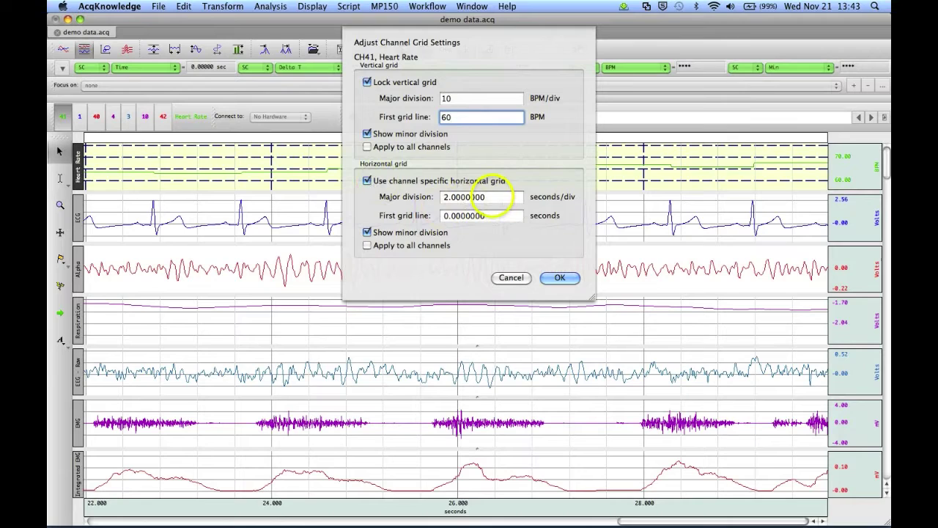
key("Tab")
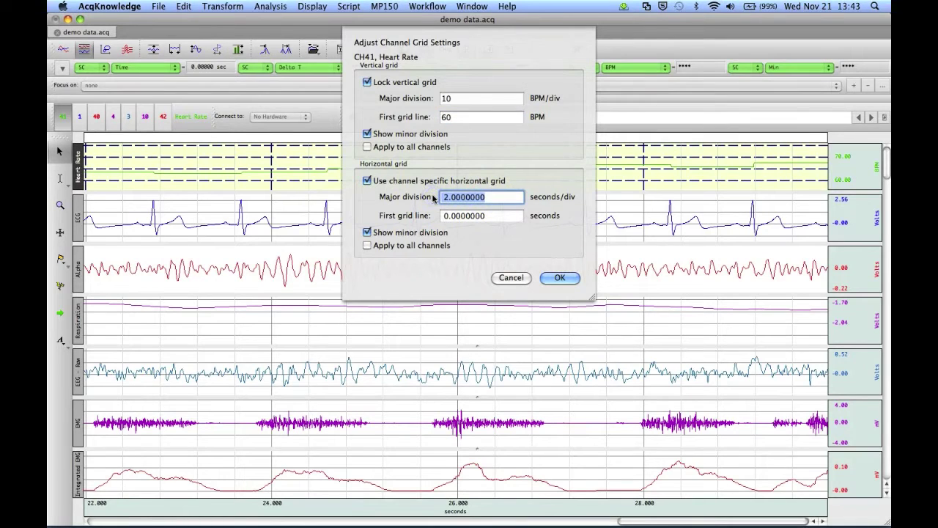
type("10")
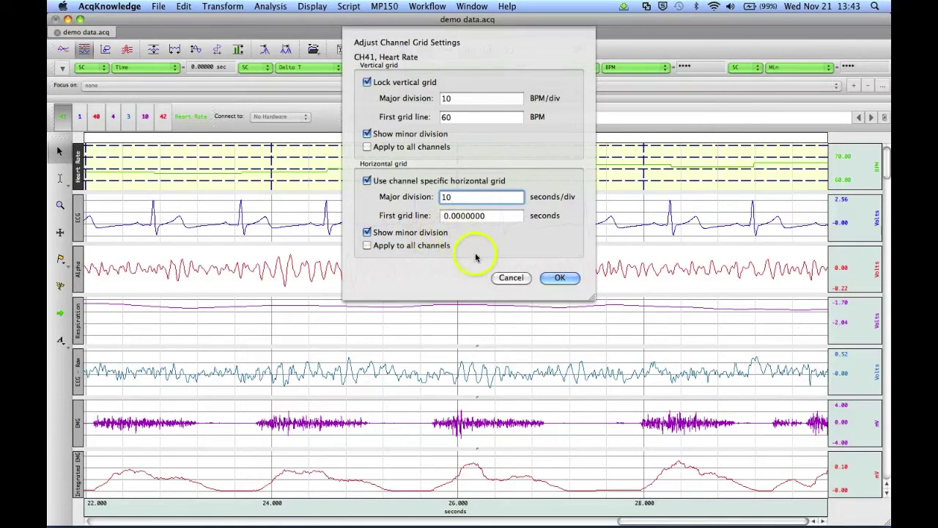
left_click(552, 278)
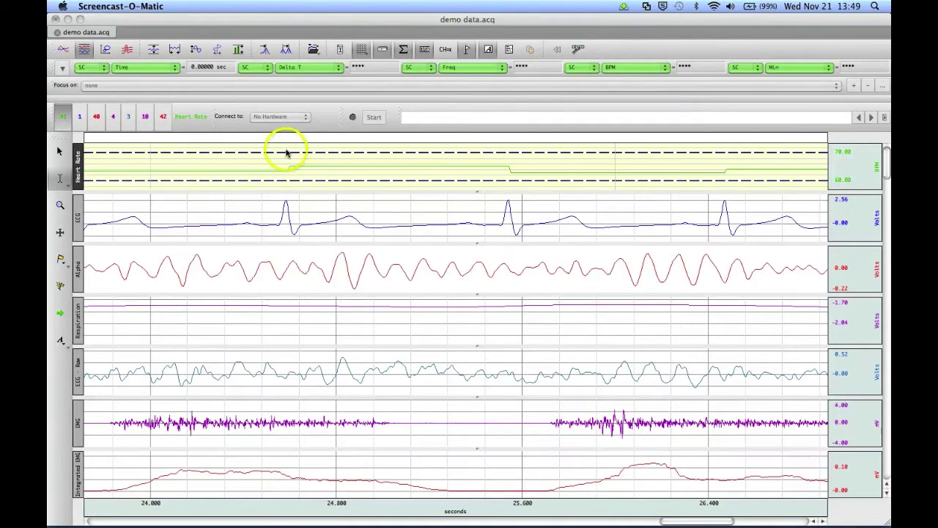
- Zoom back to display the entire 0–30 s record
left_click(174, 50)
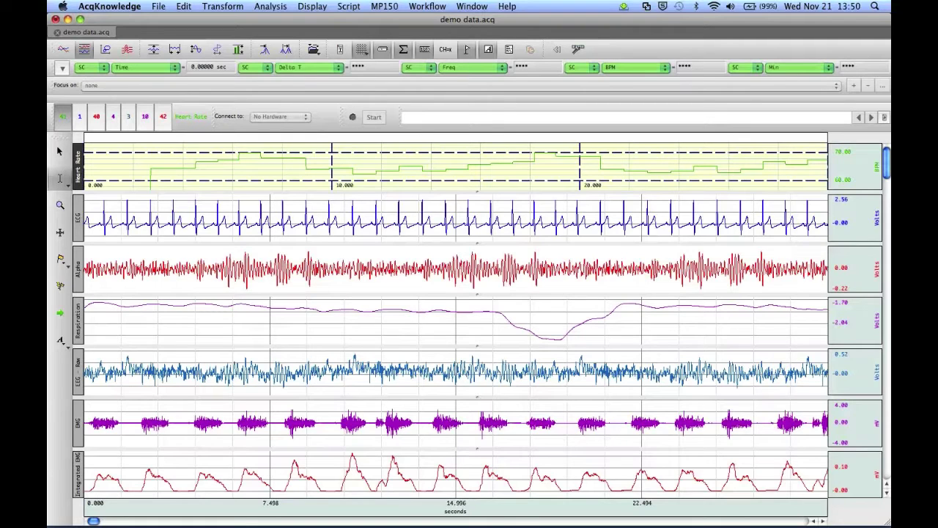
left_click(469, 165)
- Save the Heart Rate grid as a new preset named 'HR 10 sec 60-70'
right_click(470, 164)
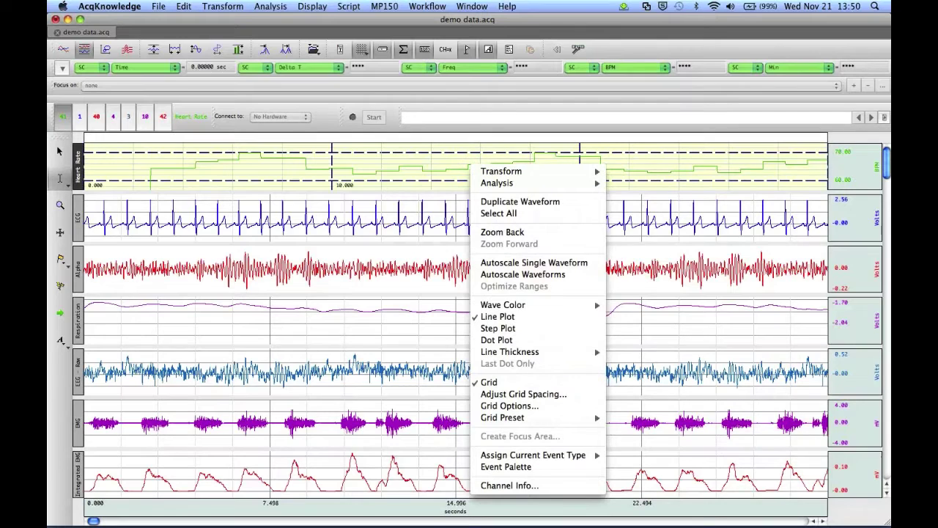
mouse_move(575, 417)
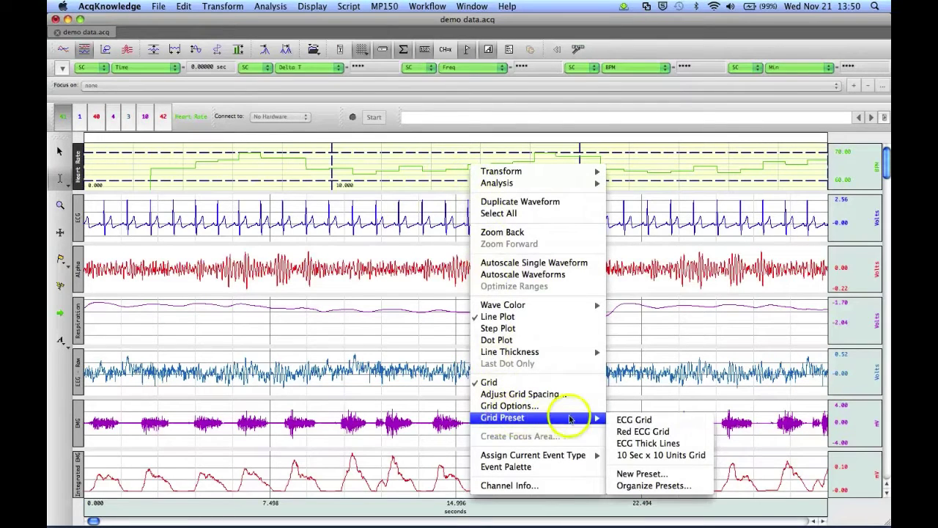
left_click(654, 475)
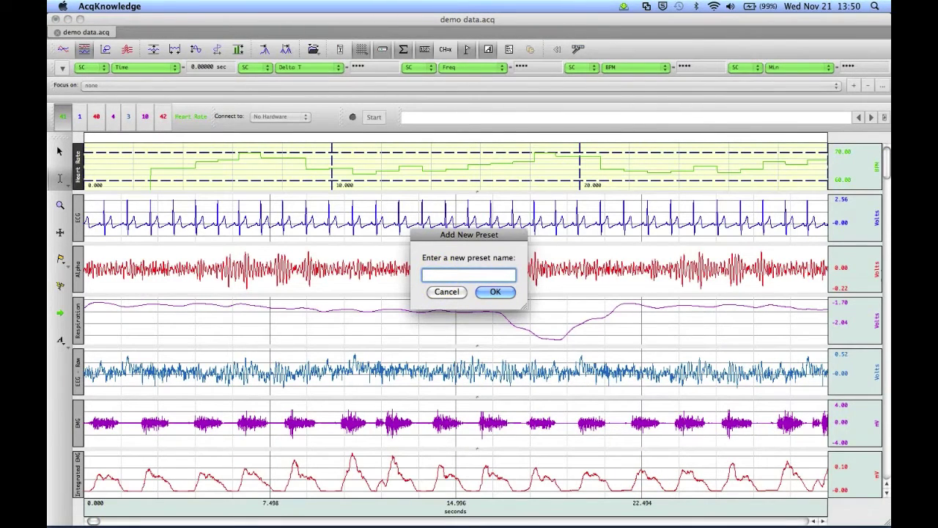
type("HR 10 sec 60-70")
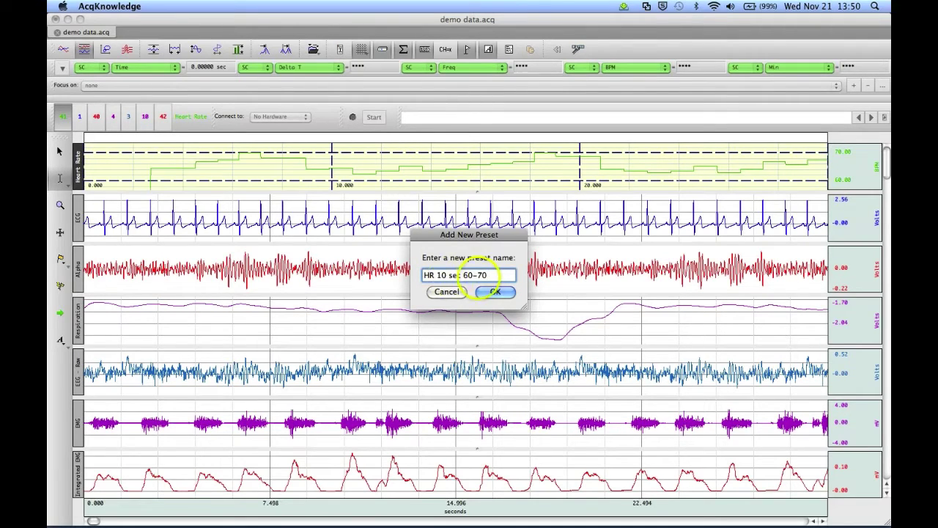
left_click(489, 292)
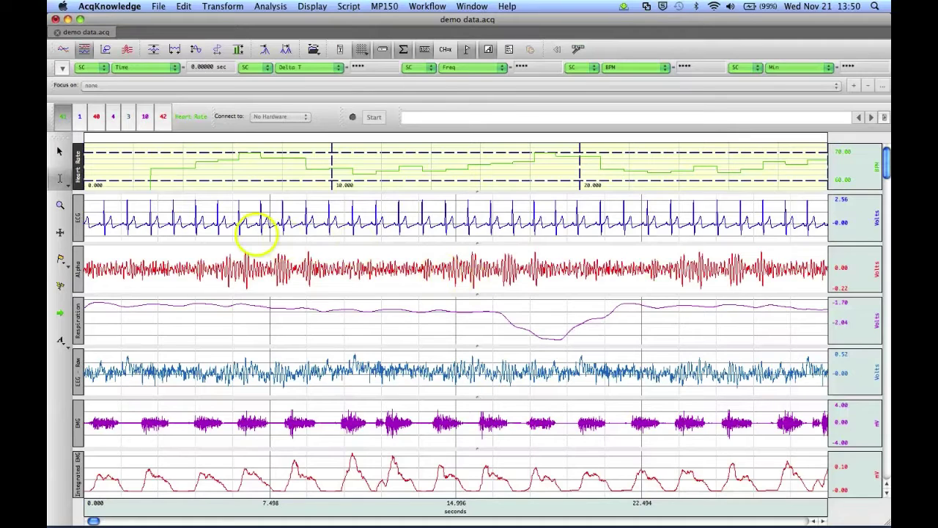
- Select the ECG channel and hide the Alpha, Respiration and EEG Raw channels
left_click(80, 211)
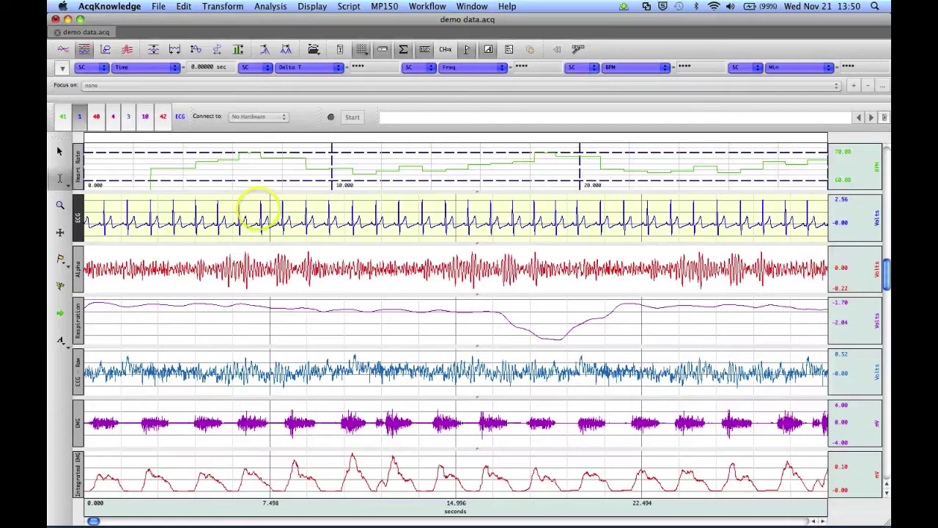
left_click(97, 119, "alt")
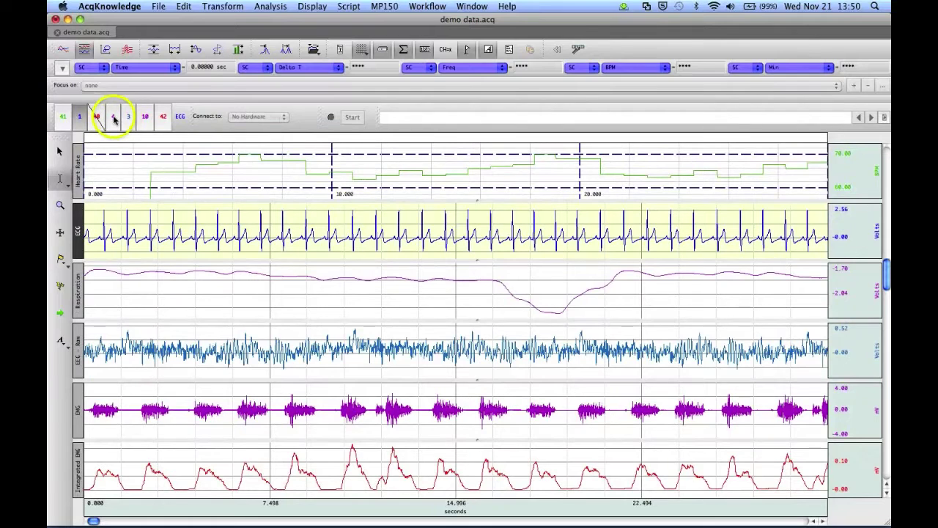
left_click(113, 119, "alt")
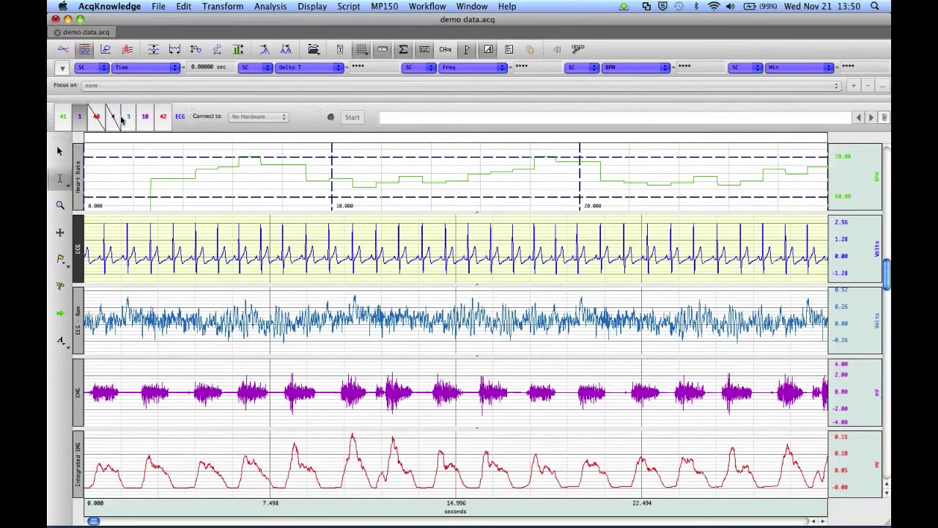
left_click(128, 121, "alt")
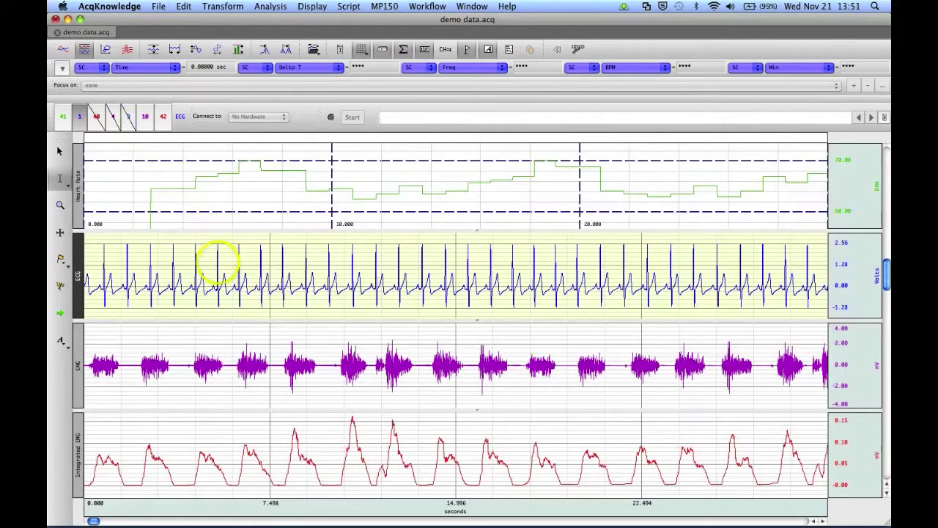
- Apply the ECG Grid, Red ECG Grid, then ECG Thick Lines presets to the ECG channel
right_click(250, 272)
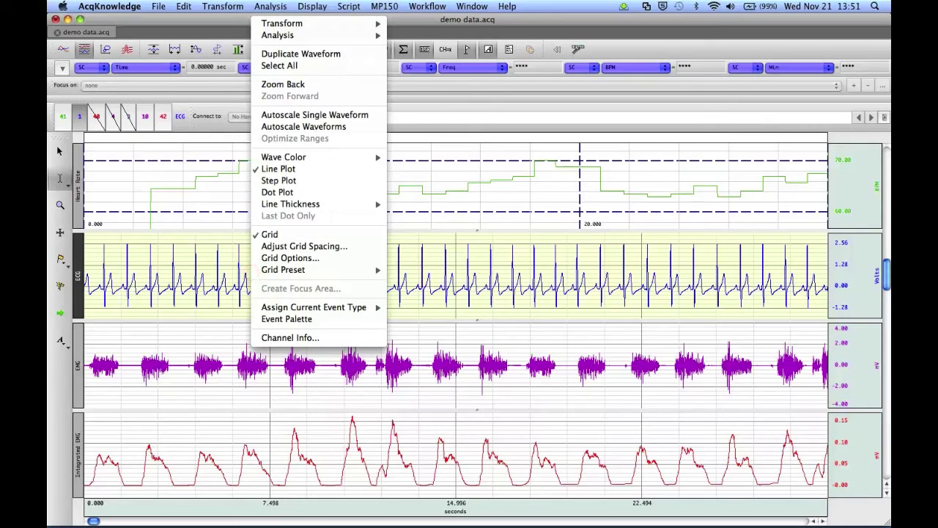
mouse_move(294, 274)
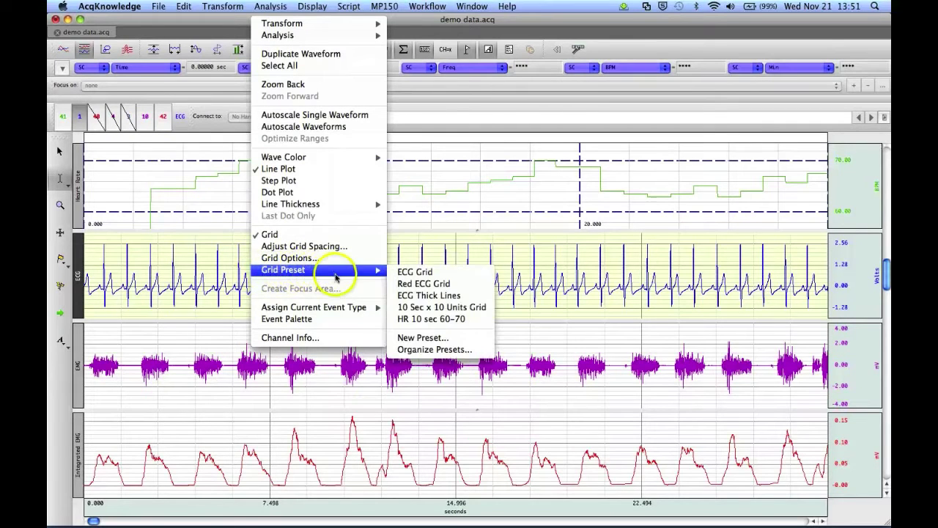
left_click(407, 272)
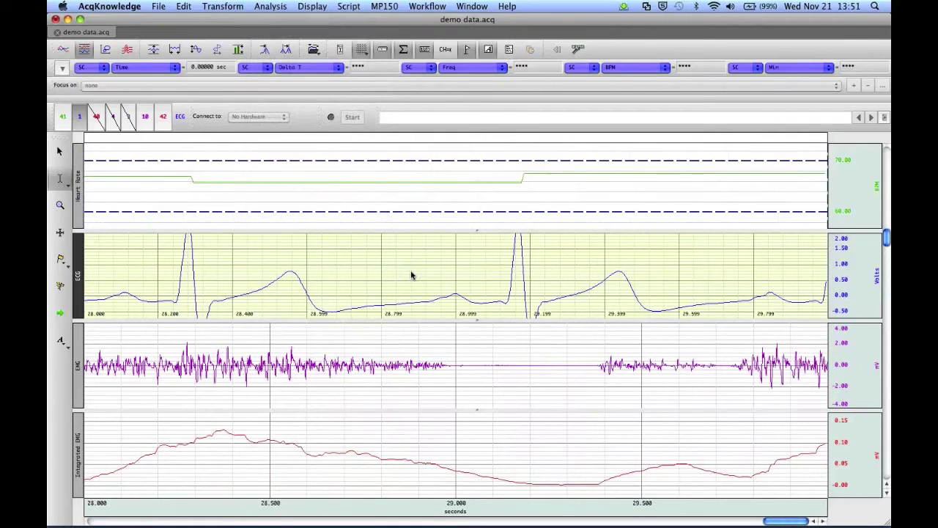
right_click(479, 280)
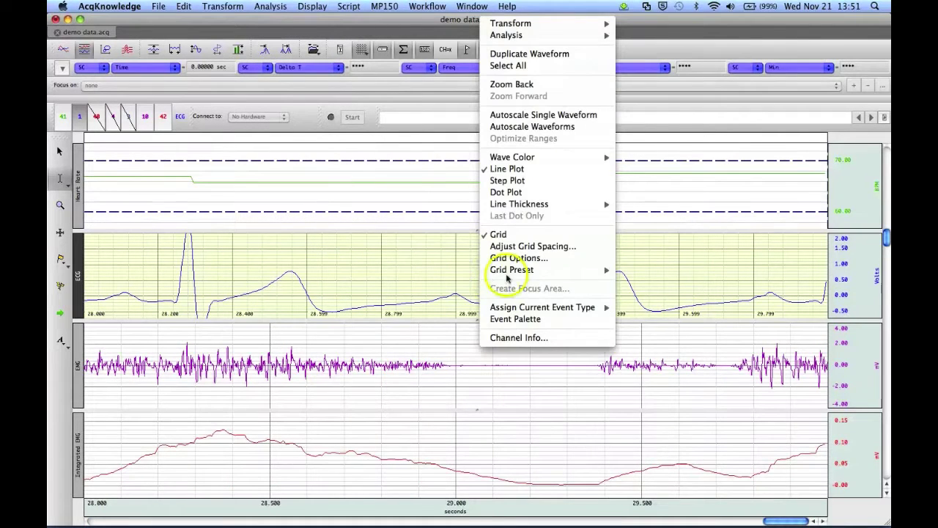
mouse_move(532, 270)
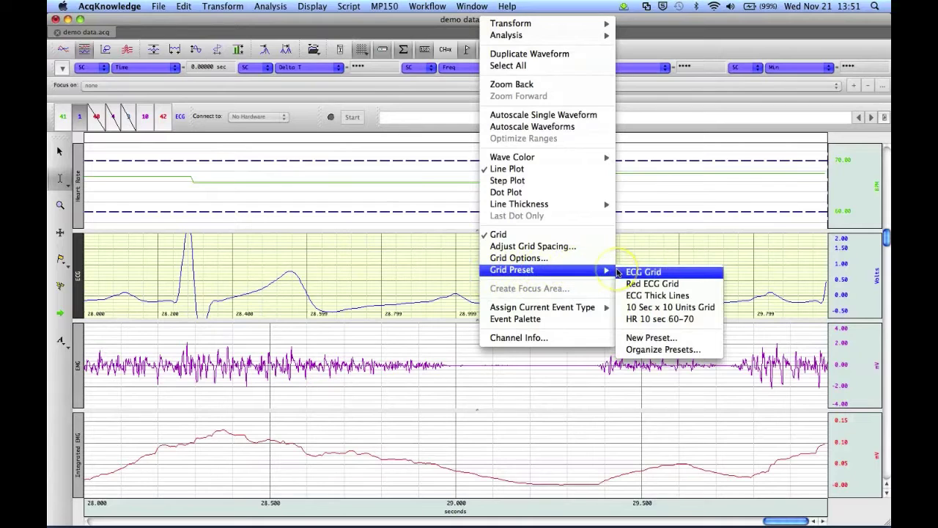
left_click(668, 286)
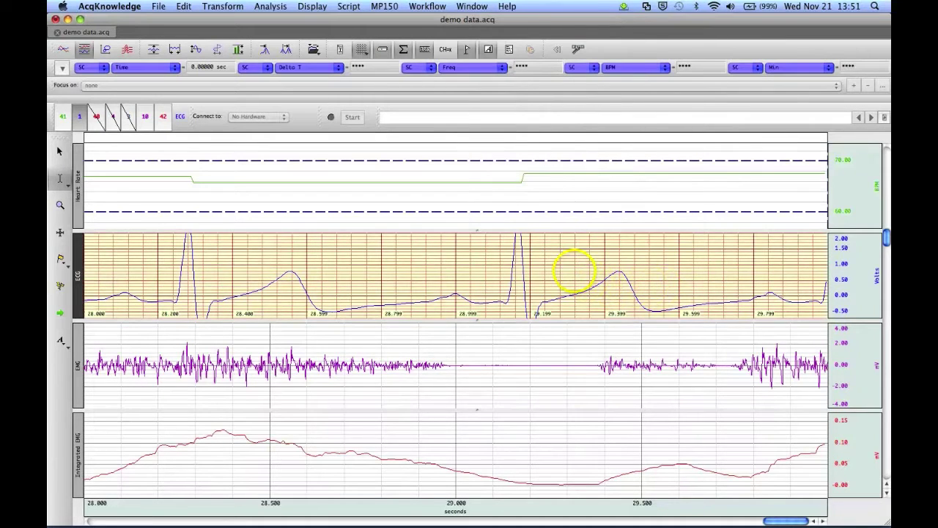
right_click(572, 272)
mouse_move(630, 270)
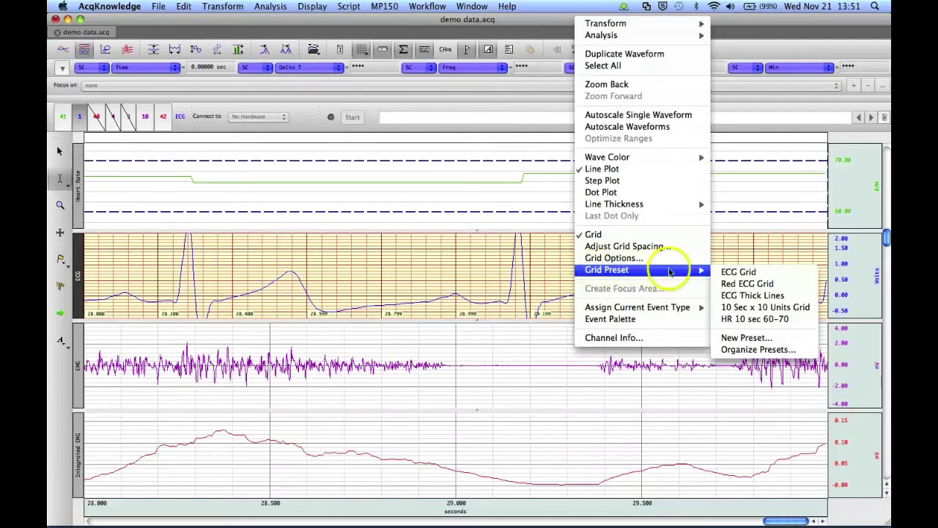
left_click(739, 296)
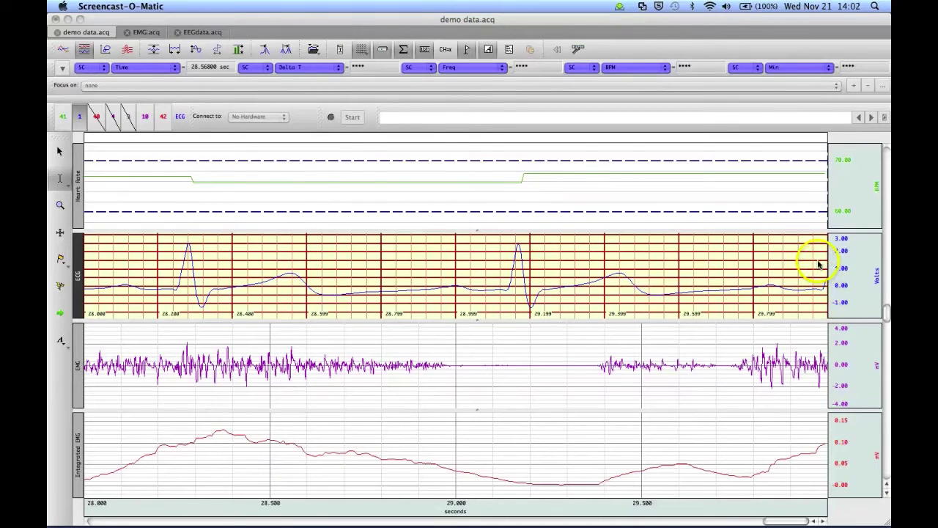
- Unlock the ECG channel's vertical grid and rescale ECG to span −4 to 4 volts
right_click(770, 281)
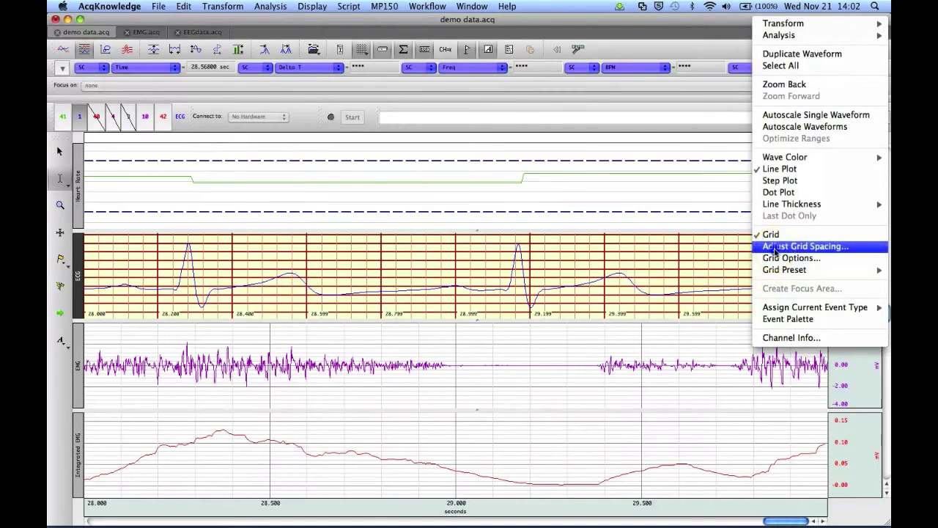
left_click(785, 246)
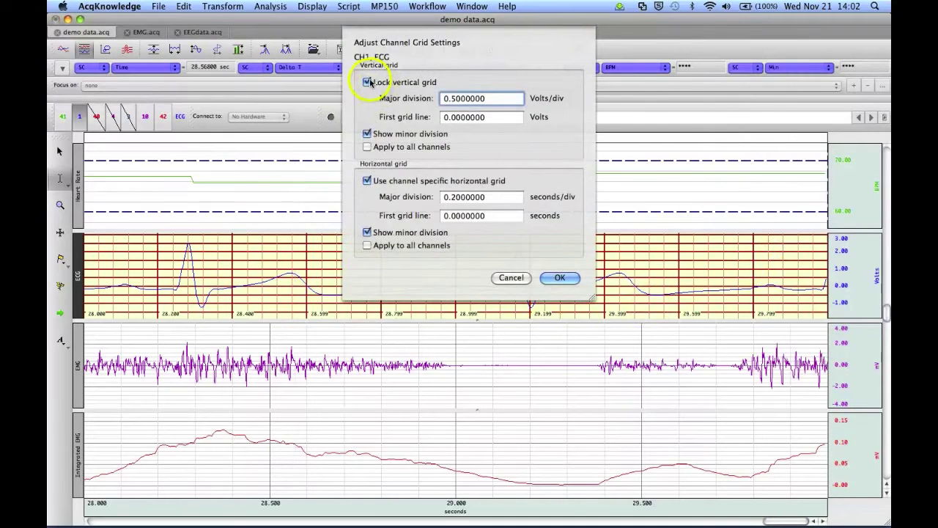
left_click(366, 82)
left_click(553, 282)
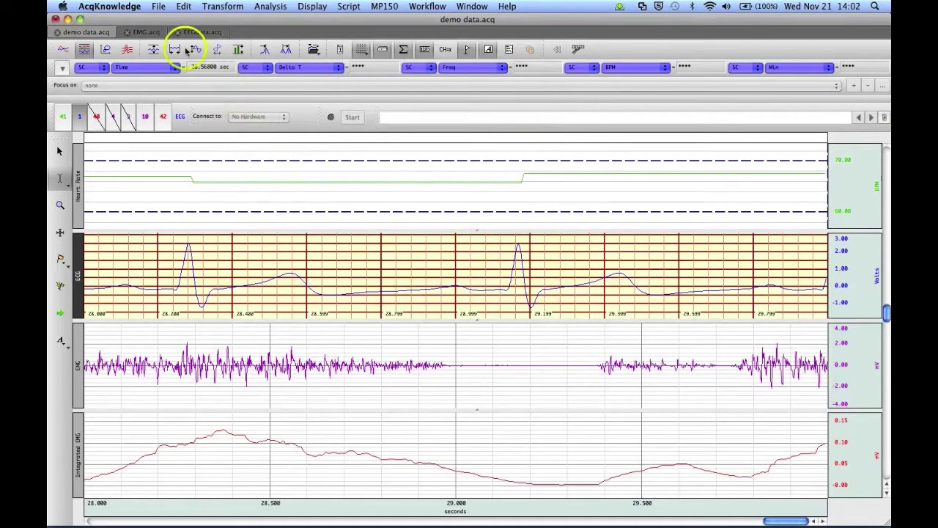
left_click(154, 49)
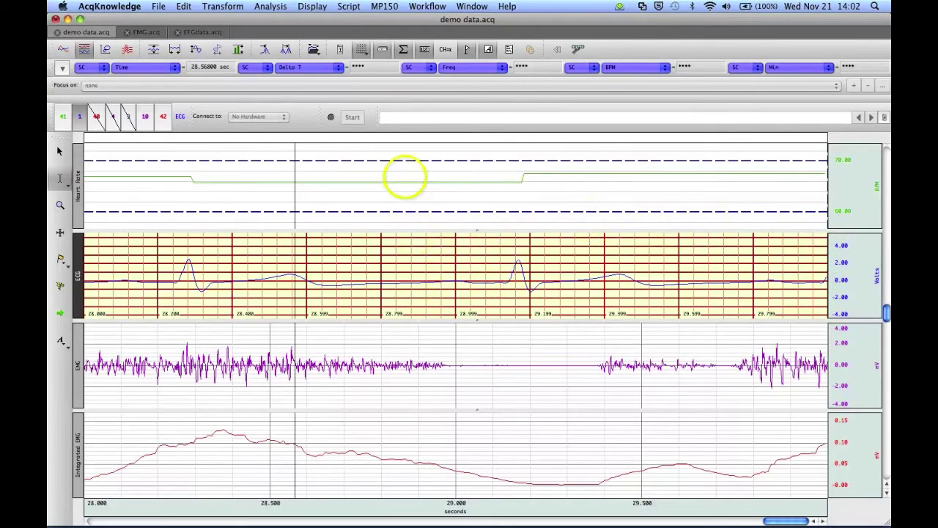
- Make EMG the active channel and give it the 10 Sec x 10 Units Grid preset from its context menu
left_click(155, 49)
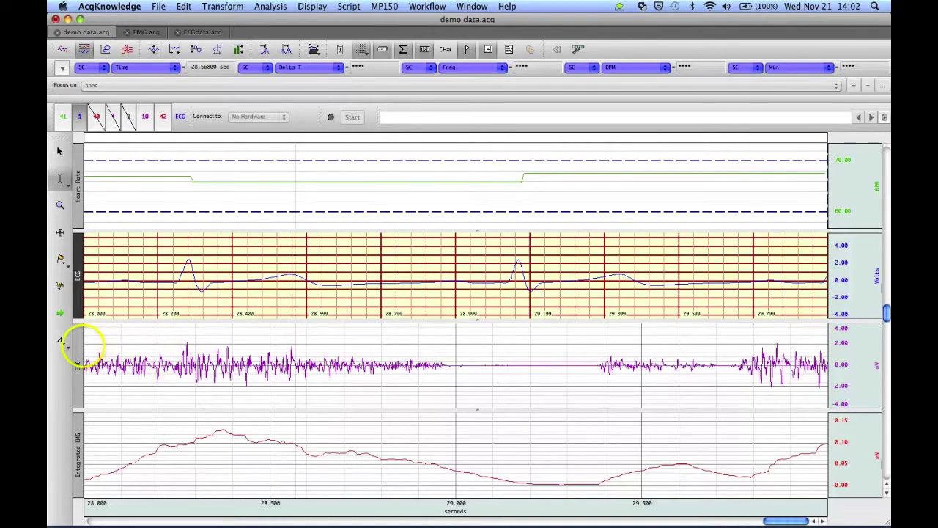
left_click(81, 349)
right_click(95, 351)
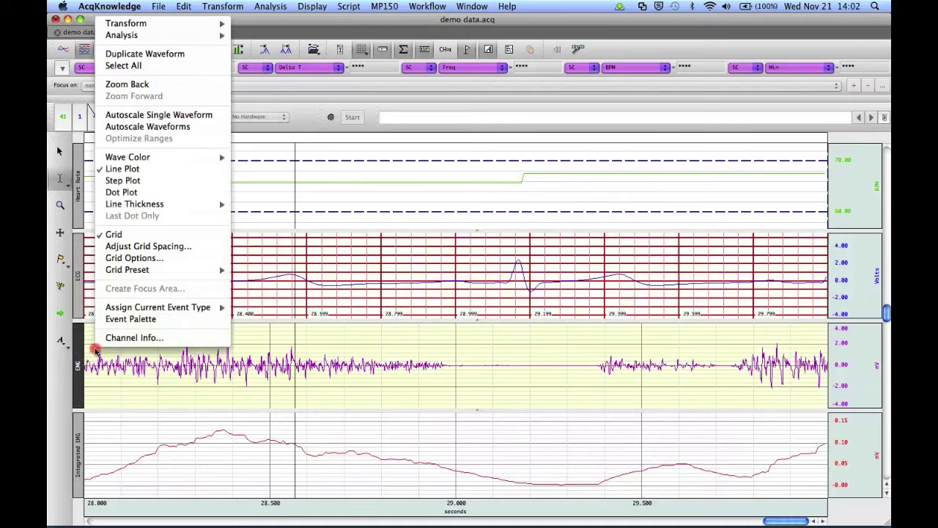
mouse_move(186, 271)
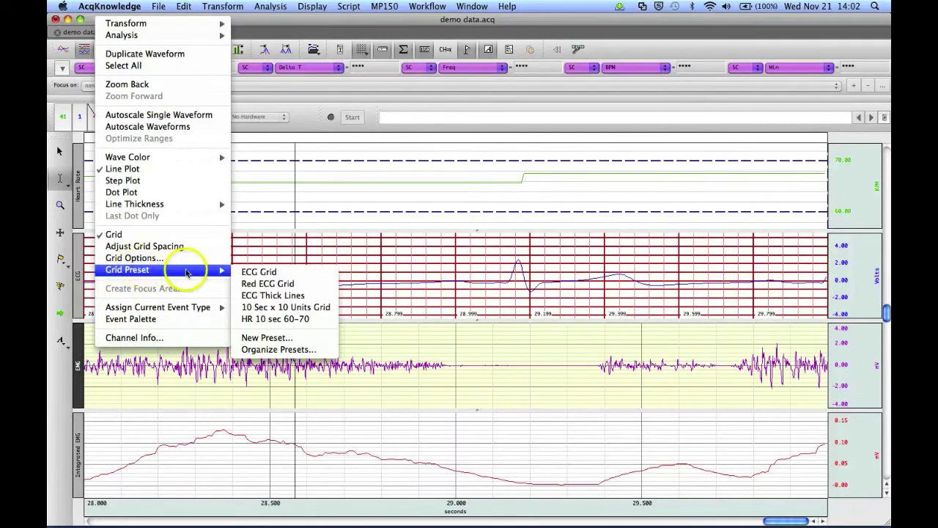
left_click(264, 306)
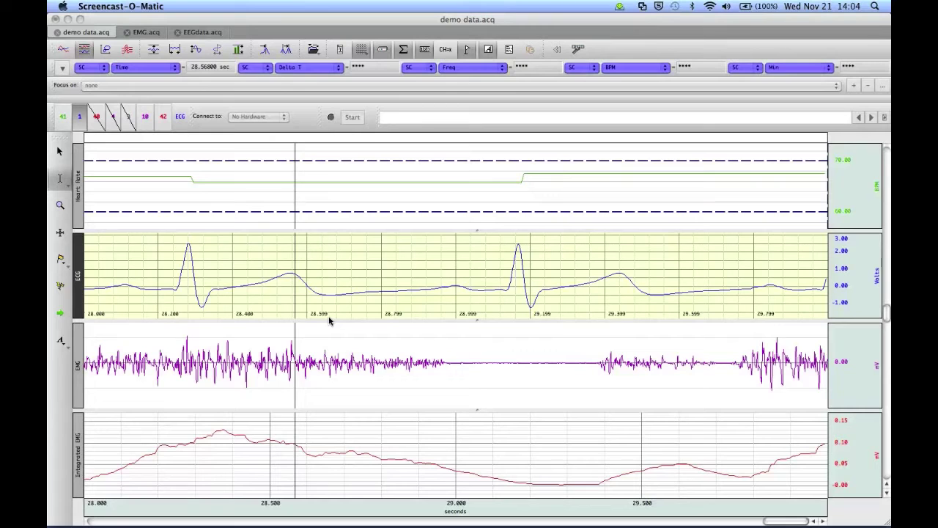
left_click(329, 313)
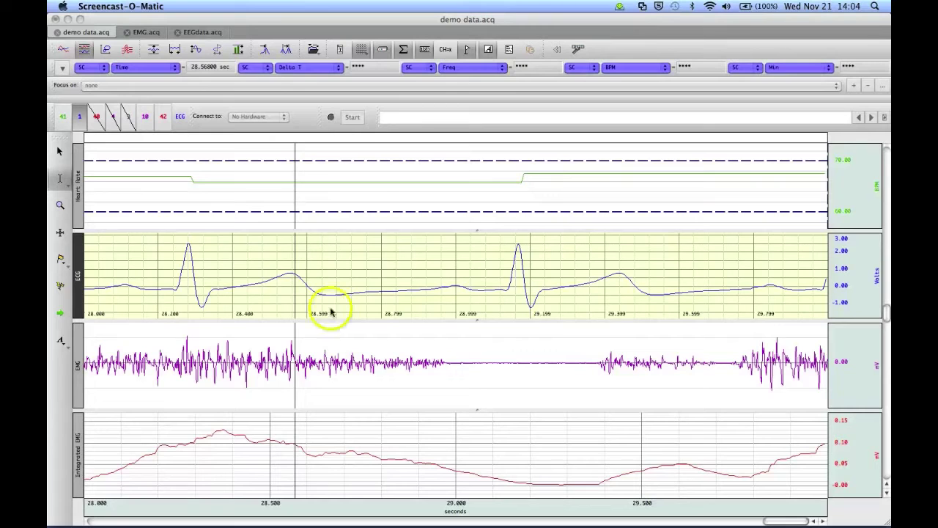
right_click(370, 209)
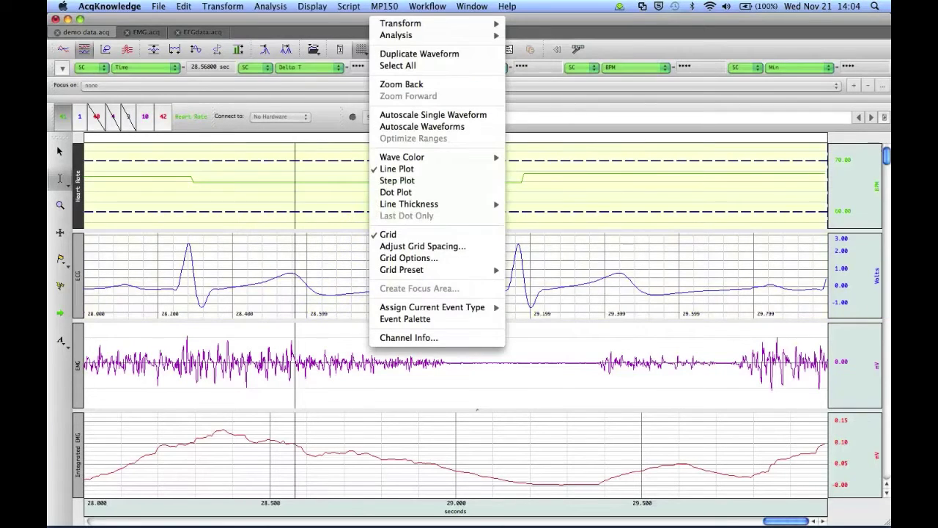
left_click(456, 287)
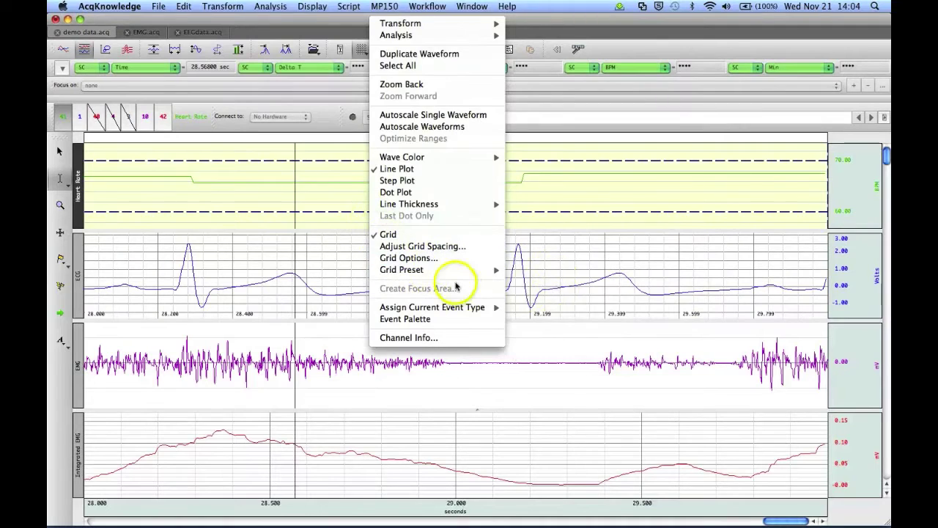
mouse_move(440, 269)
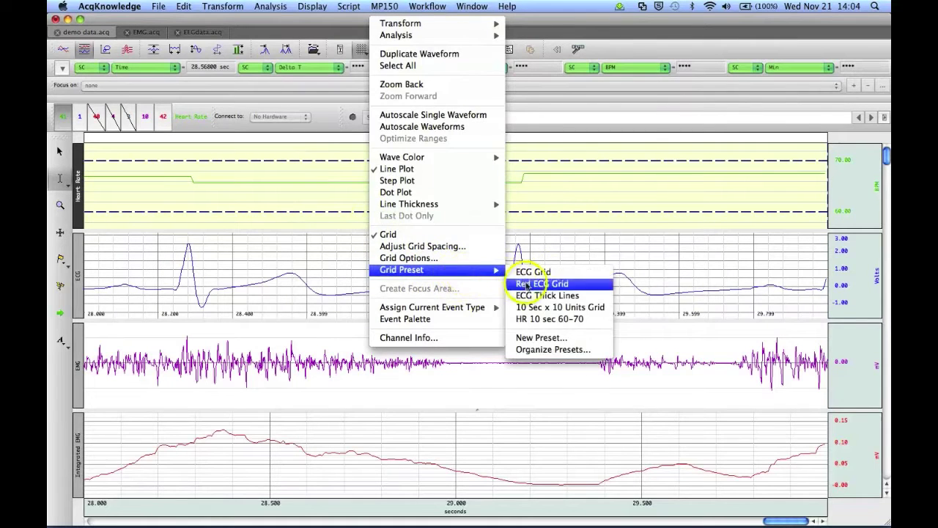
left_click(540, 351)
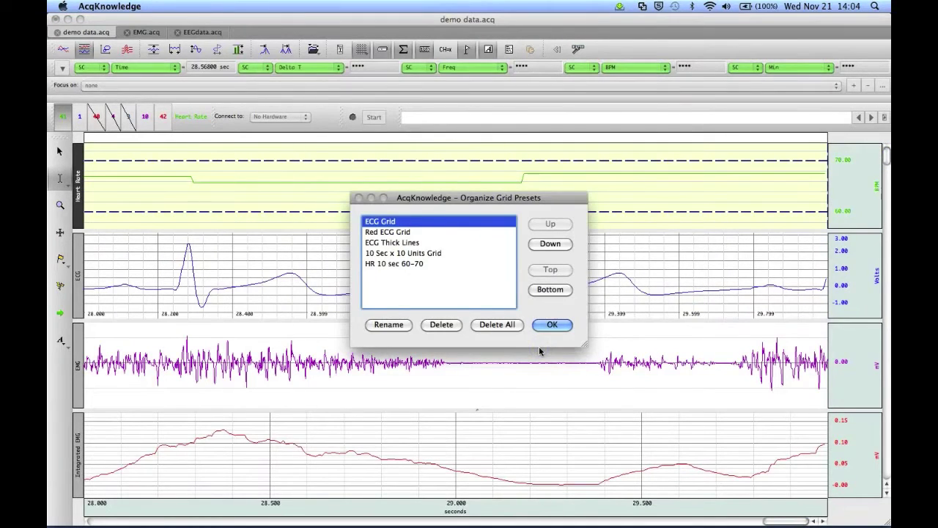
left_click(417, 264)
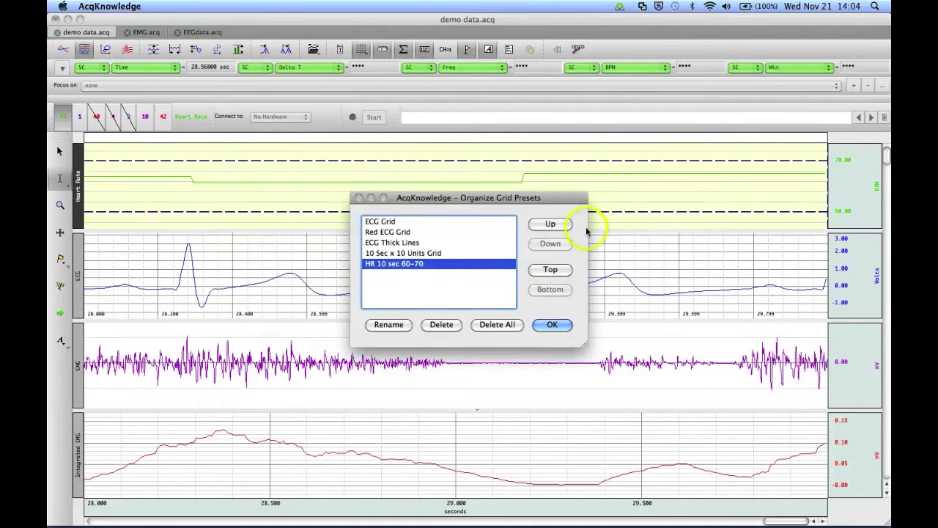
left_click(552, 324)
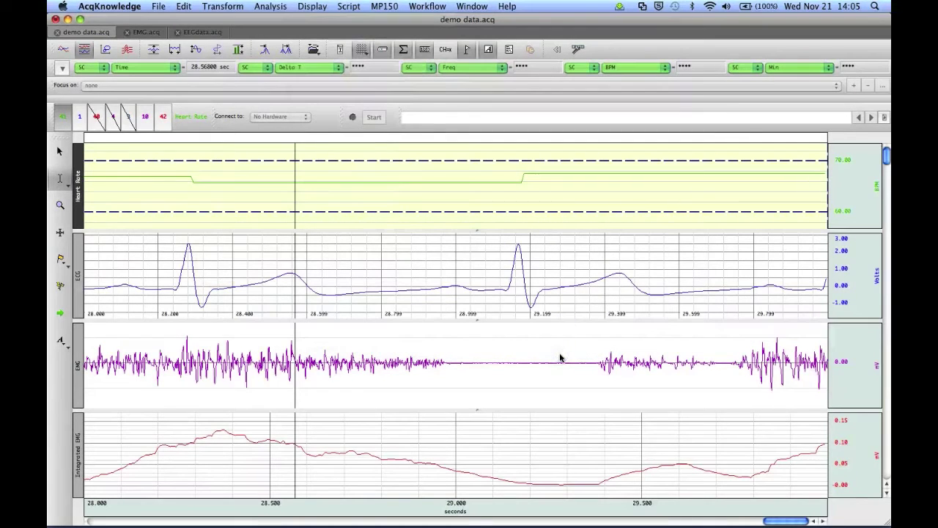
- Reset the chart grids and scales with Display > Reset Grid
left_click(311, 195)
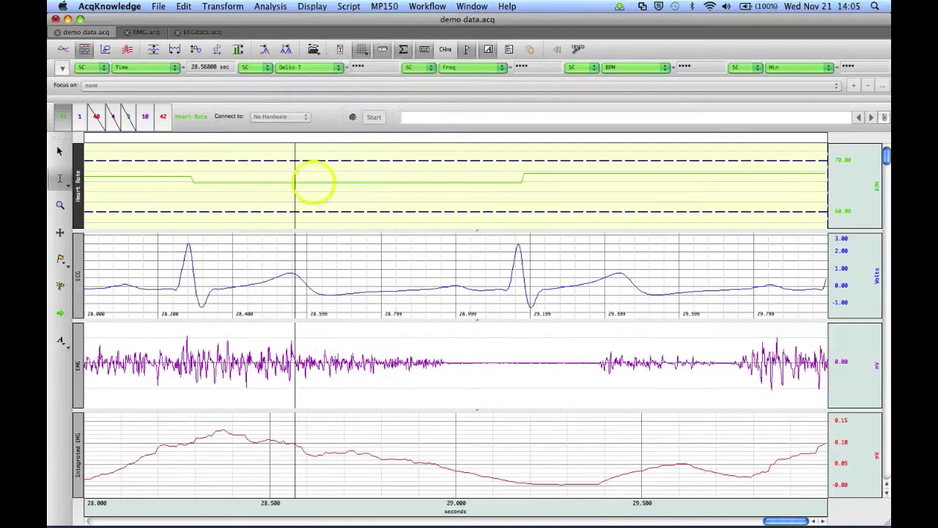
left_click(311, 8)
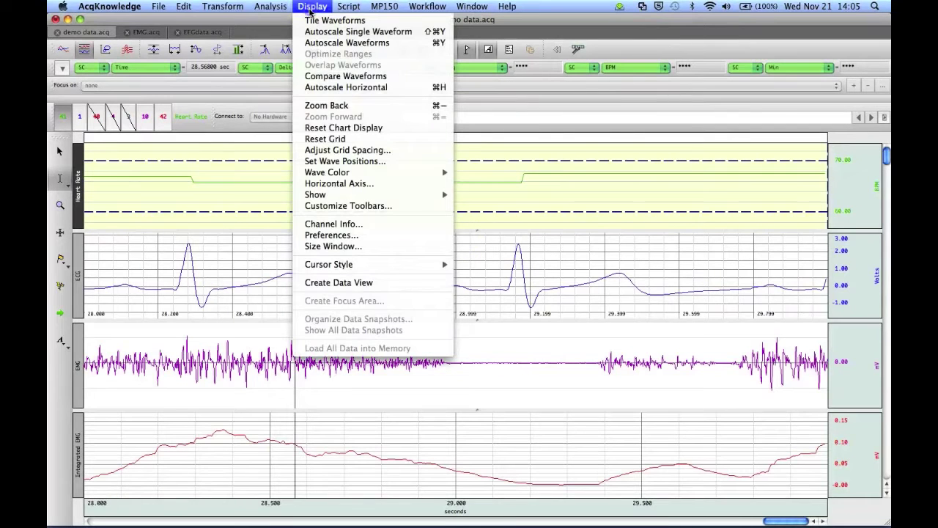
left_click(337, 139)
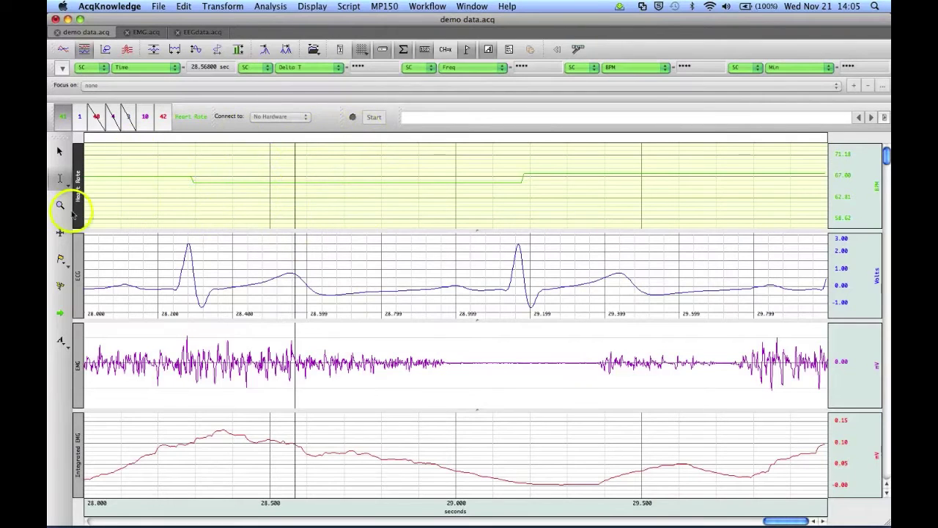
- Lock the Heart Rate vertical grid with a major division of 10 BPM
left_click(312, 7)
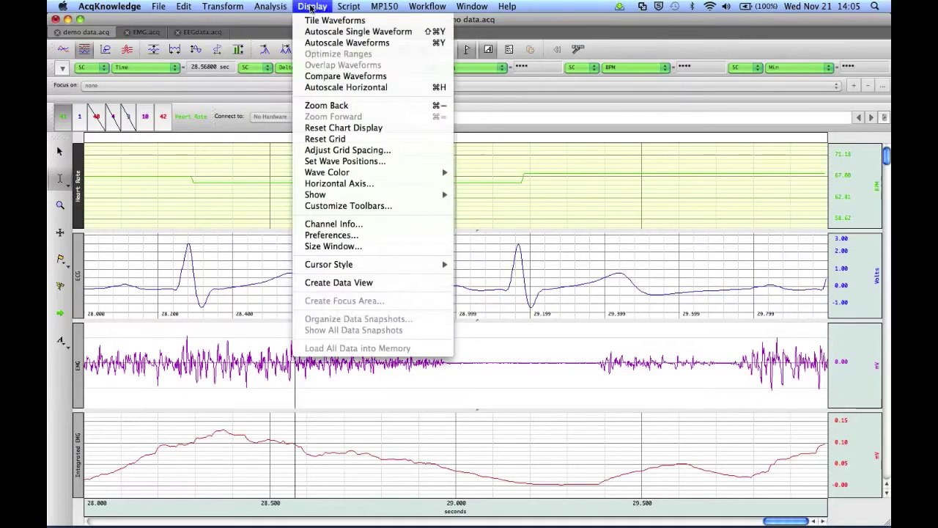
left_click(342, 150)
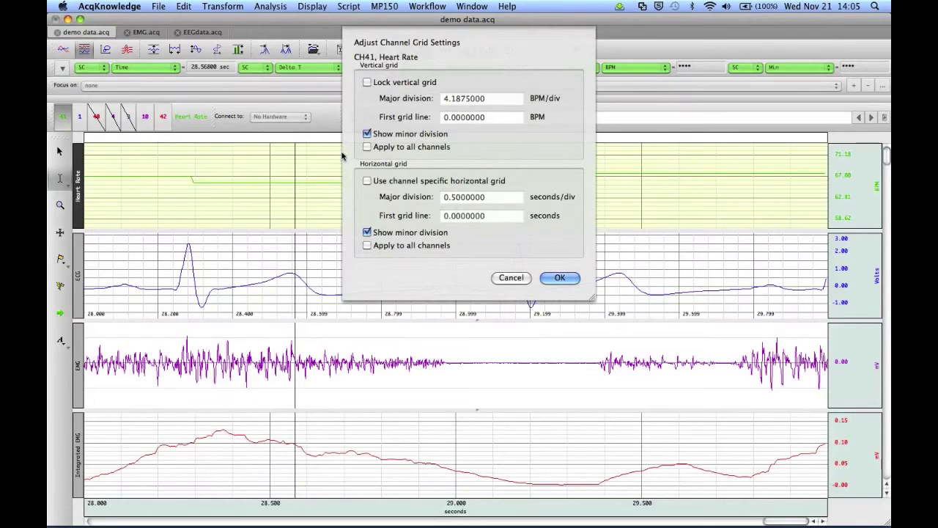
left_click(368, 82)
left_click_drag(506, 98, 435, 100)
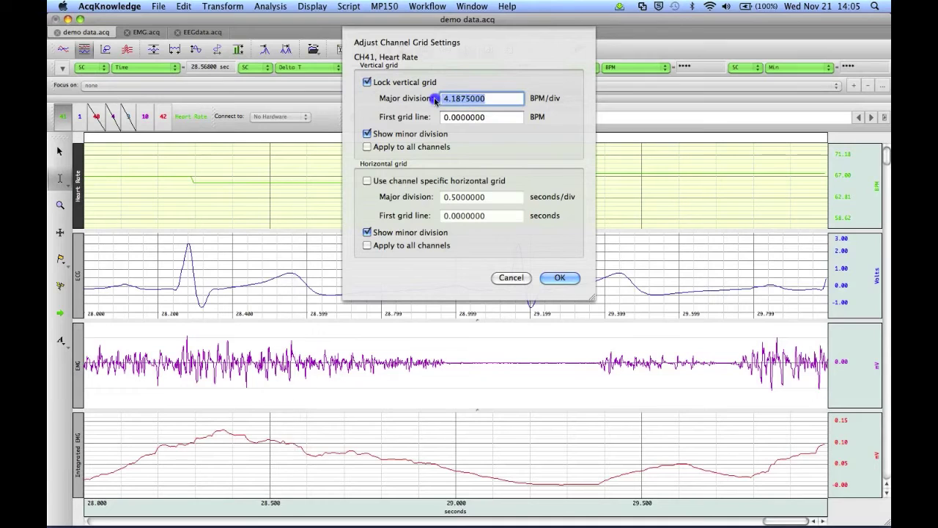
type("10")
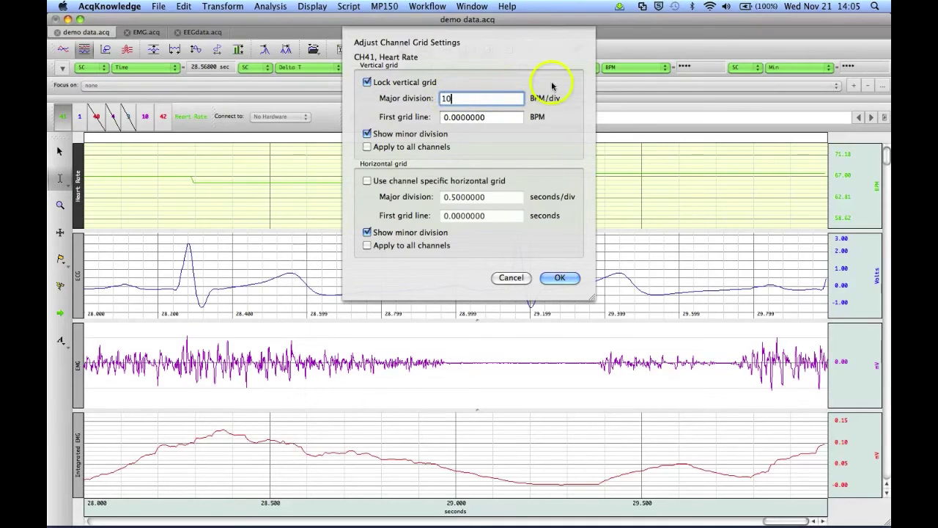
left_click(556, 278)
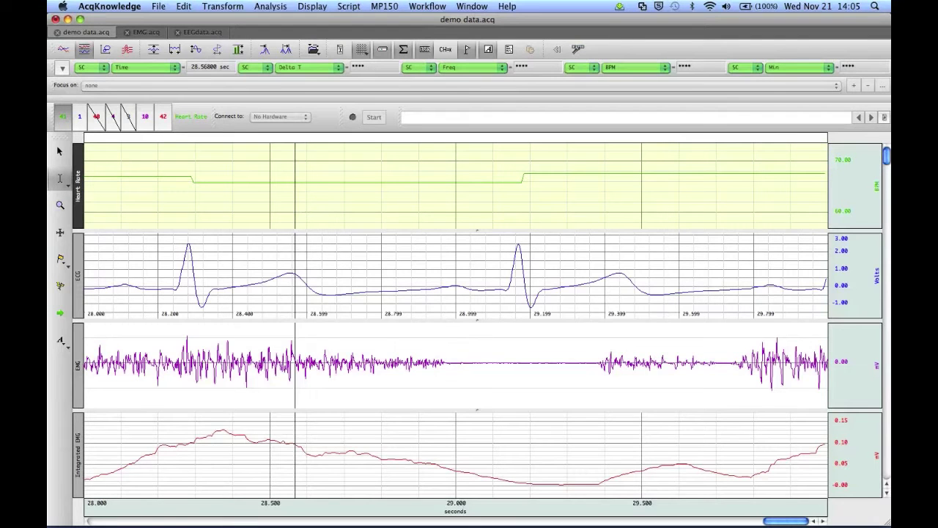
- In Grid Options, set Heart Rate major grid lines to a dark blue Dash line with a wider line width
right_click(668, 157)
mouse_move(675, 179)
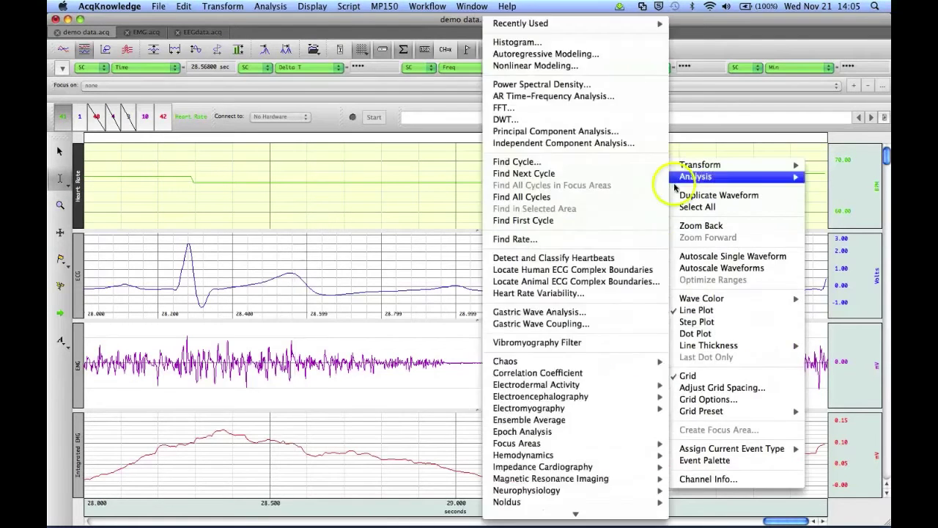
left_click(702, 400)
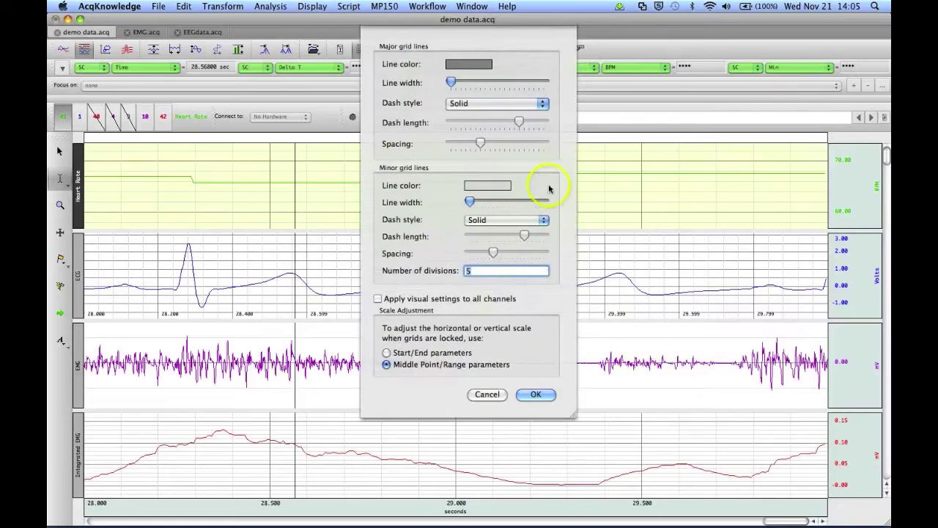
left_click(484, 103)
left_click(477, 114)
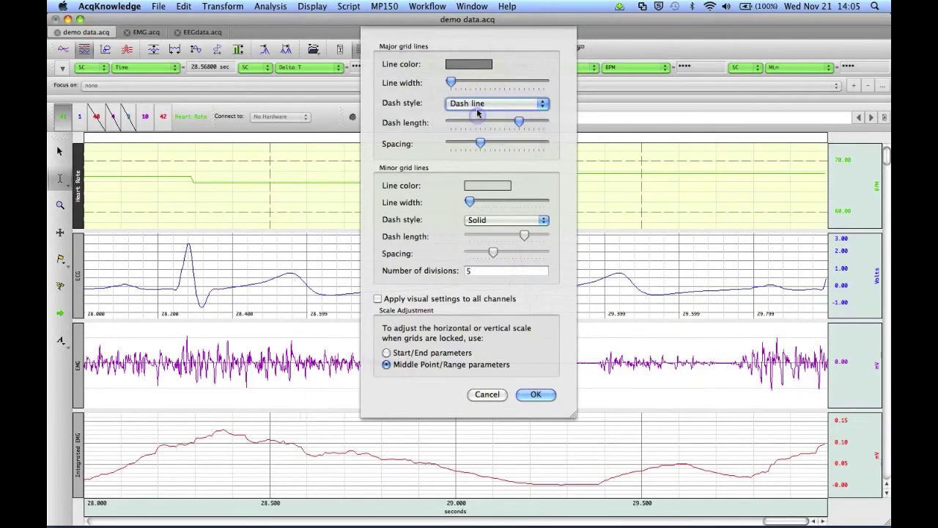
left_click(469, 65)
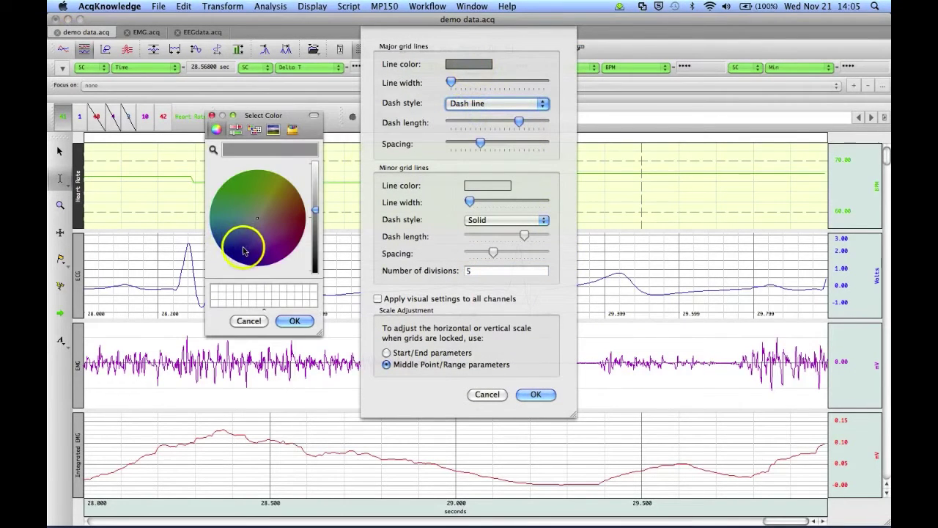
left_click(244, 252)
left_click(294, 321)
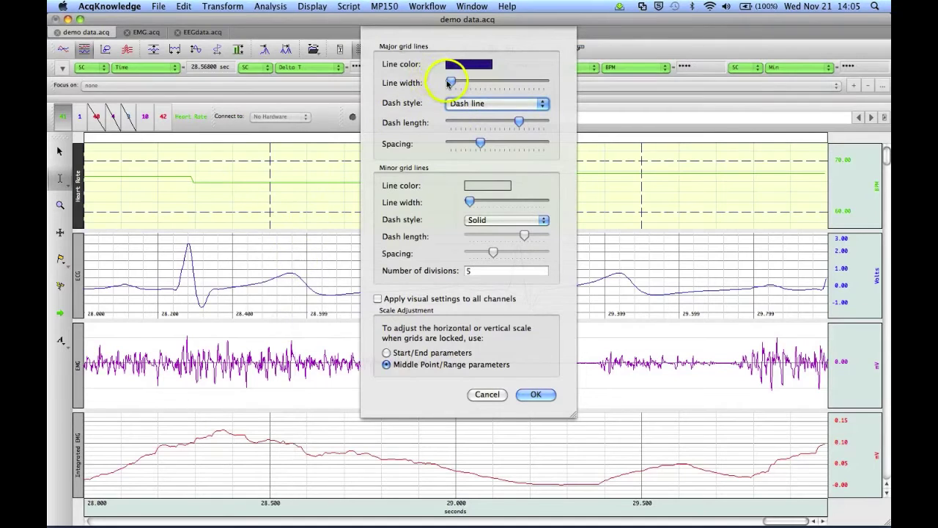
left_click_drag(450, 82, 458, 85)
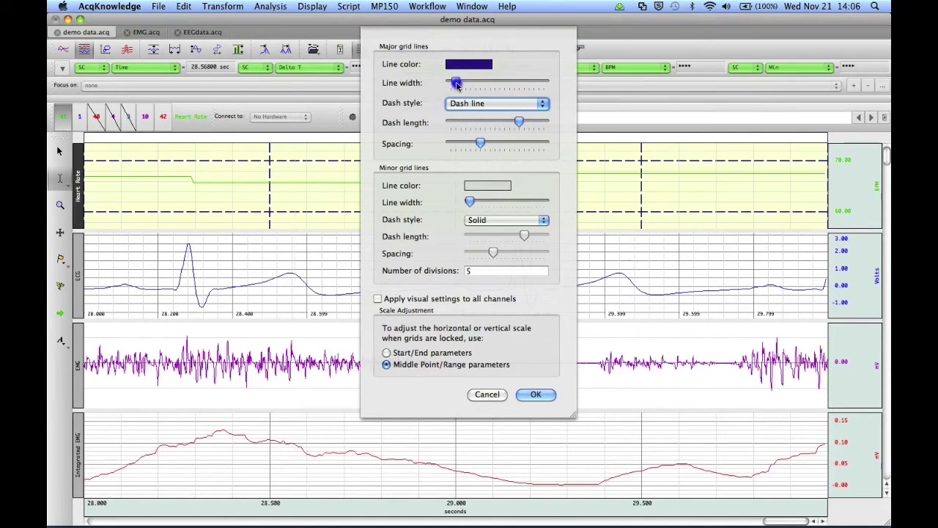
left_click(524, 393)
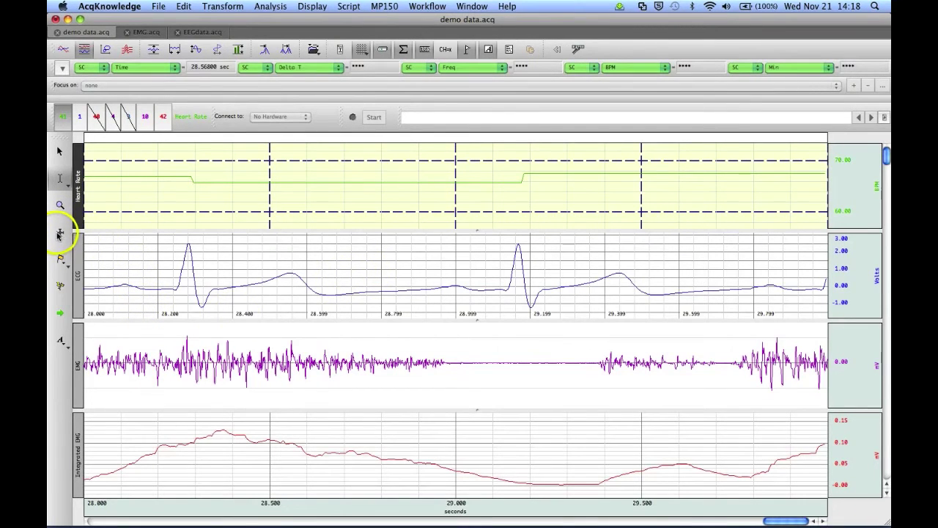
- With the Grid Tool, add Heart Rate grid divisions and resize the ECG grid divisions
left_click(59, 233)
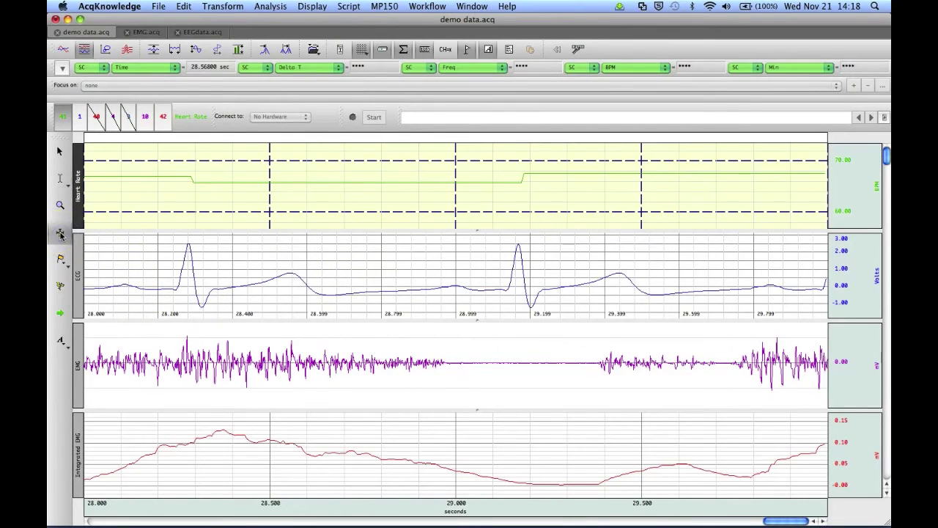
left_click(133, 161)
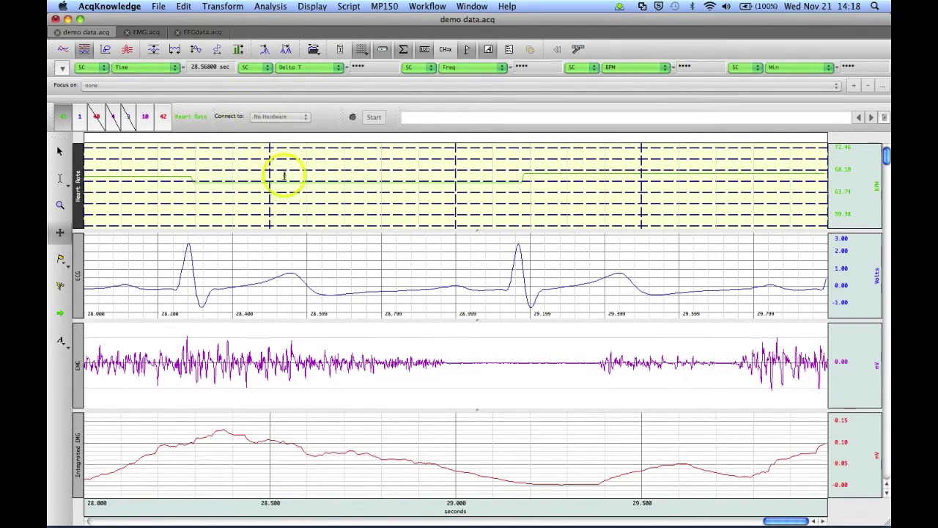
mouse_move(296, 266)
left_mouse_down()
mouse_move(358, 263)
mouse_move(359, 245)
mouse_move(600, 249)
mouse_move(538, 249)
mouse_move(555, 318)
mouse_move(650, 345)
mouse_move(533, 247)
mouse_move(460, 242)
mouse_move(599, 282)
left_mouse_up()
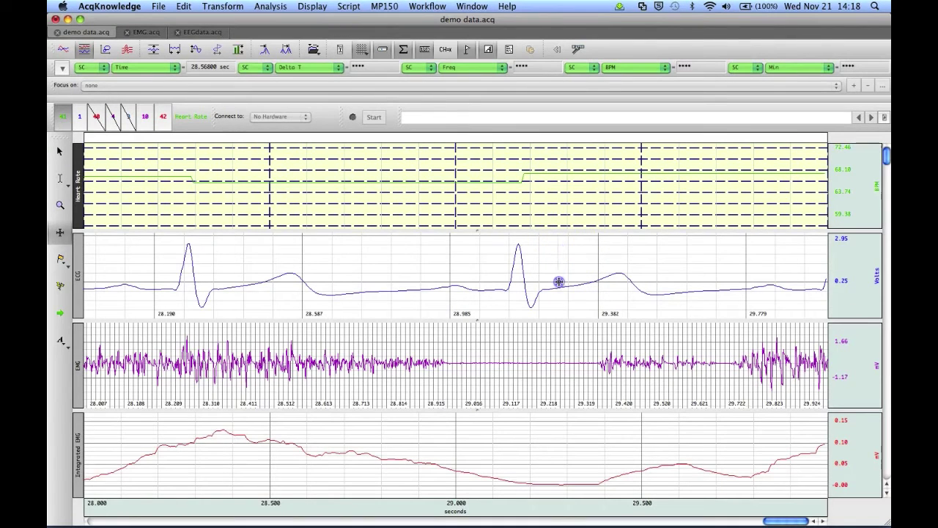
left_click(561, 311)
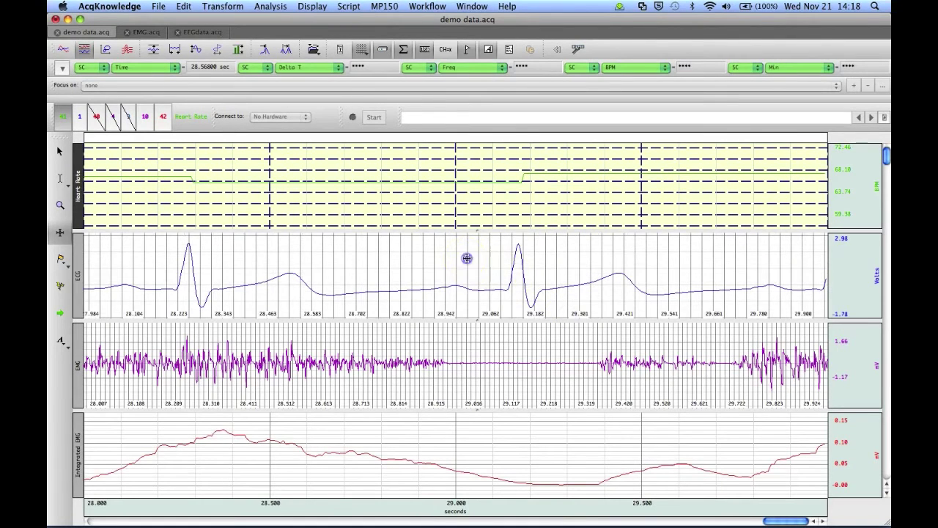
left_click_drag(466, 259, 561, 280)
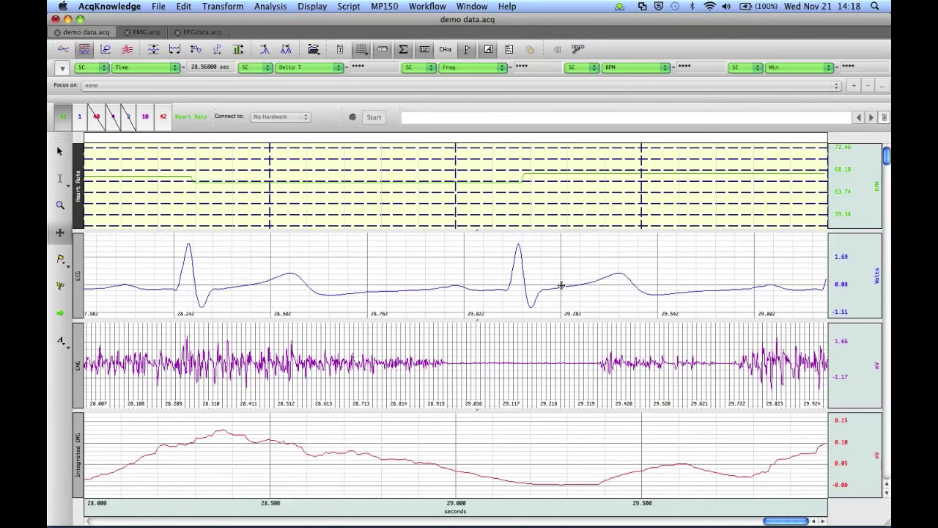
- Rework the Heart Rate grid density and line positions, then the ECG grid spacing again
left_click_drag(474, 203, 640, 199)
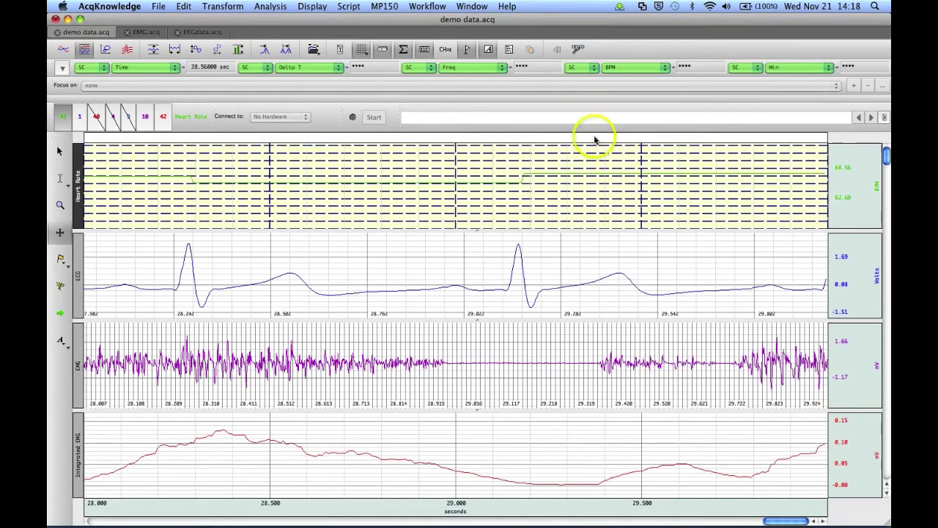
left_click(704, 187)
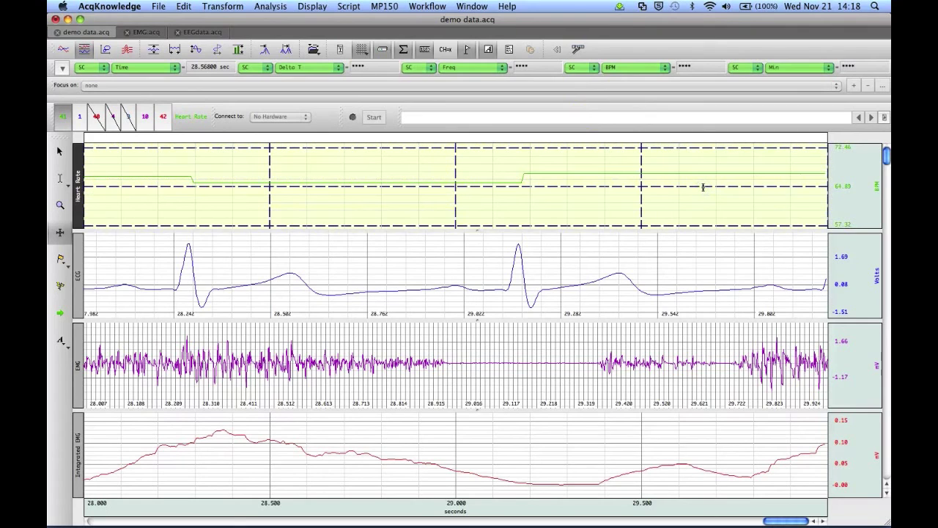
left_click(102, 162)
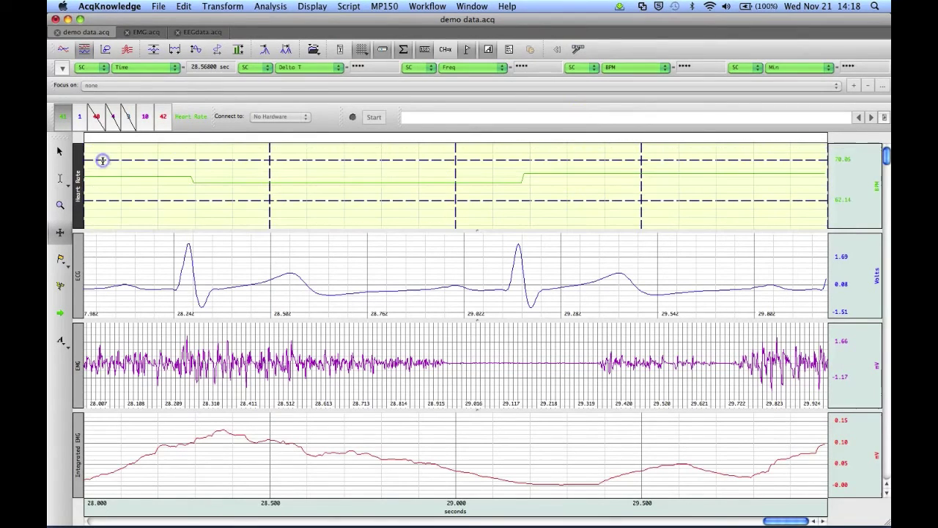
left_click(397, 254)
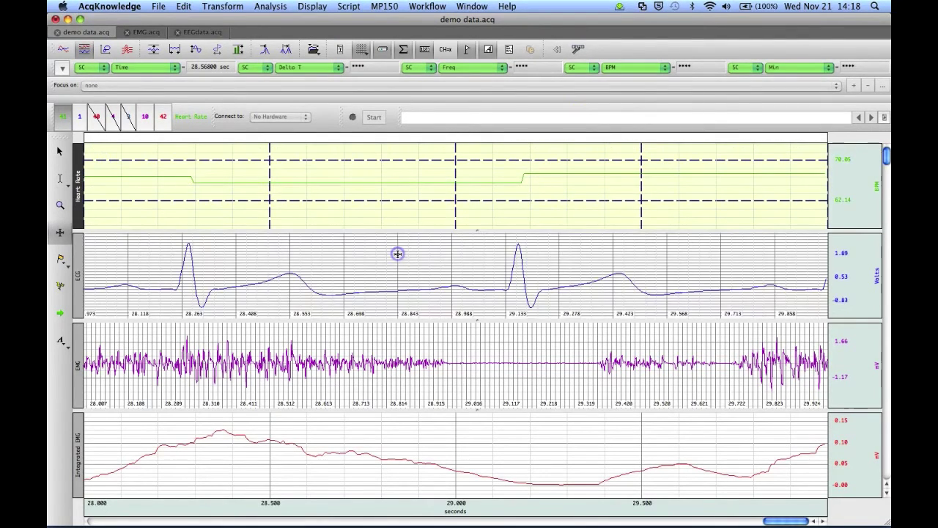
left_click(488, 270)
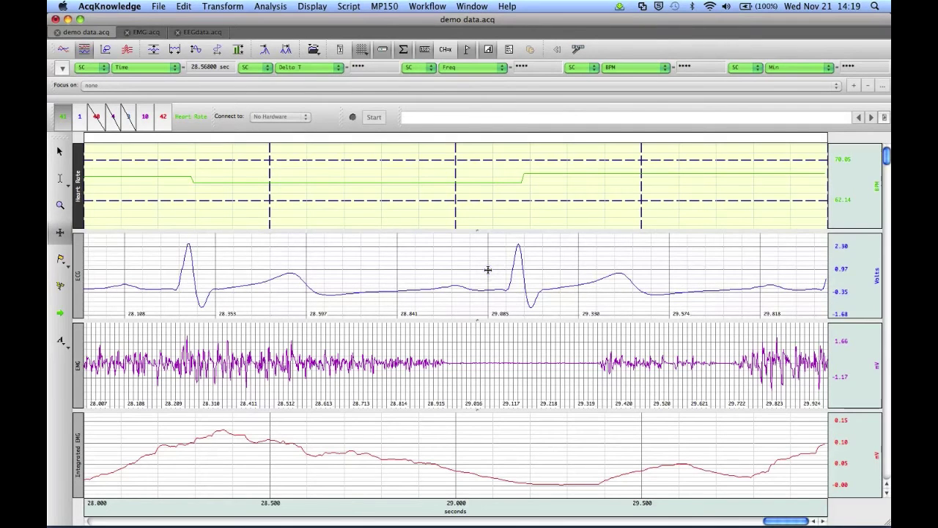
- Rescale the EMG grid spacing by dragging in its pane
left_click(528, 383)
left_click_drag(509, 374, 500, 250)
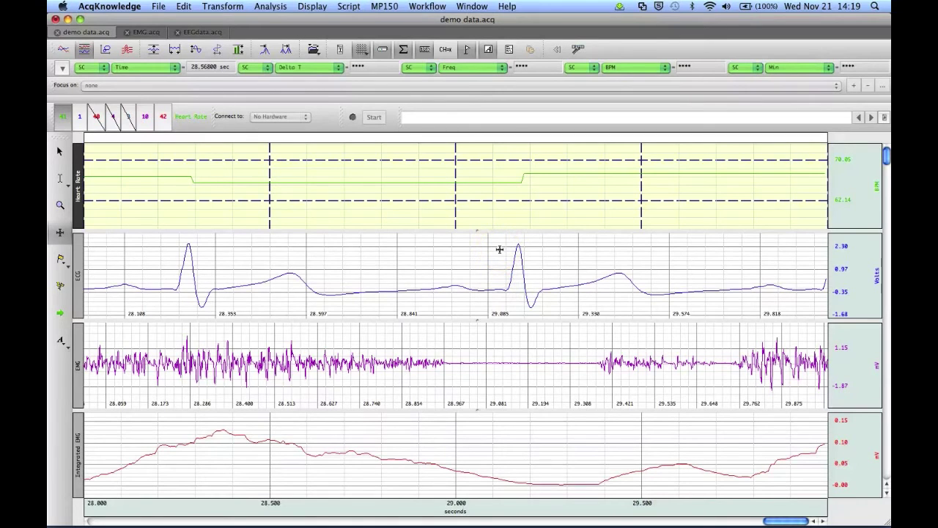
left_click_drag(499, 250, 466, 259)
mouse_move(465, 258)
left_mouse_down()
mouse_move(386, 218)
mouse_move(385, 151)
mouse_move(385, 175)
left_mouse_up()
- Restore Heart Rate grid lines to 60 and 70 BPM and set ECG to −1.00 to 3.00 Volts
left_click(452, 186)
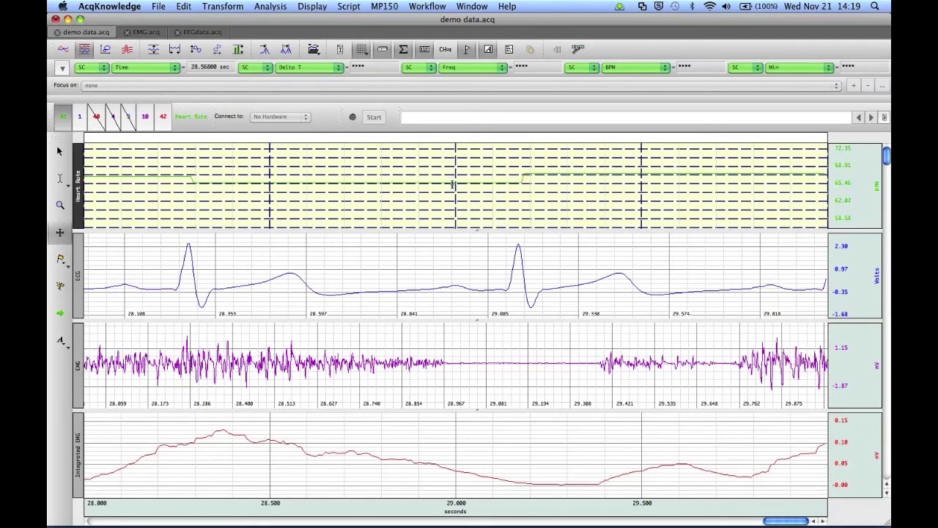
left_click(452, 185)
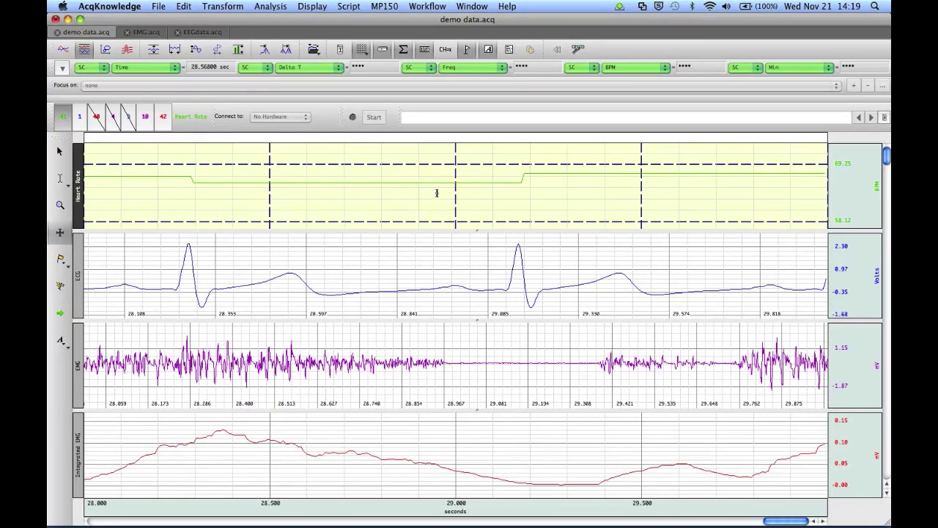
left_click(437, 193)
left_click(419, 245)
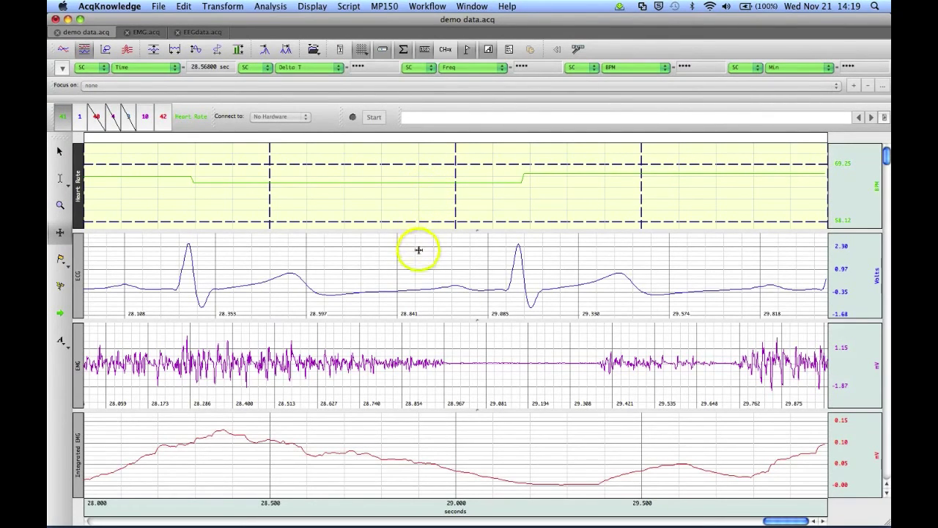
left_click_drag(419, 258, 484, 310)
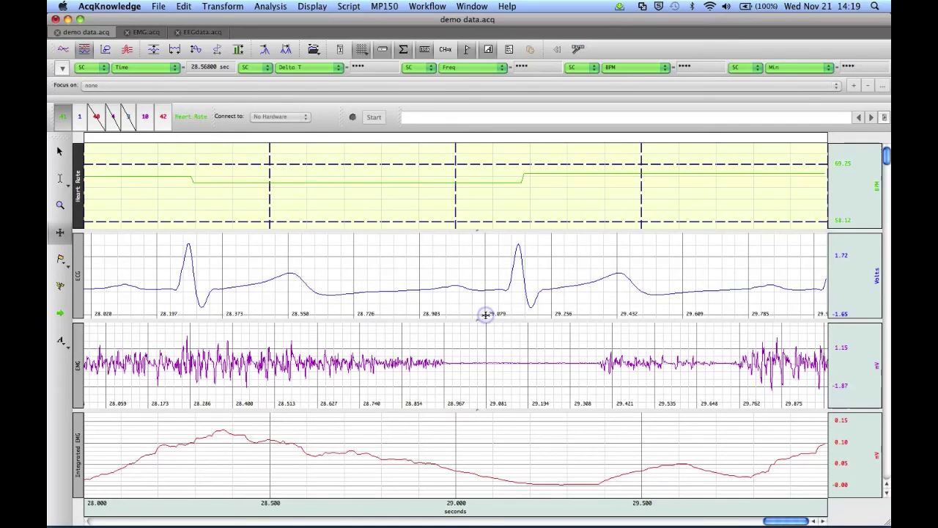
left_click(499, 247)
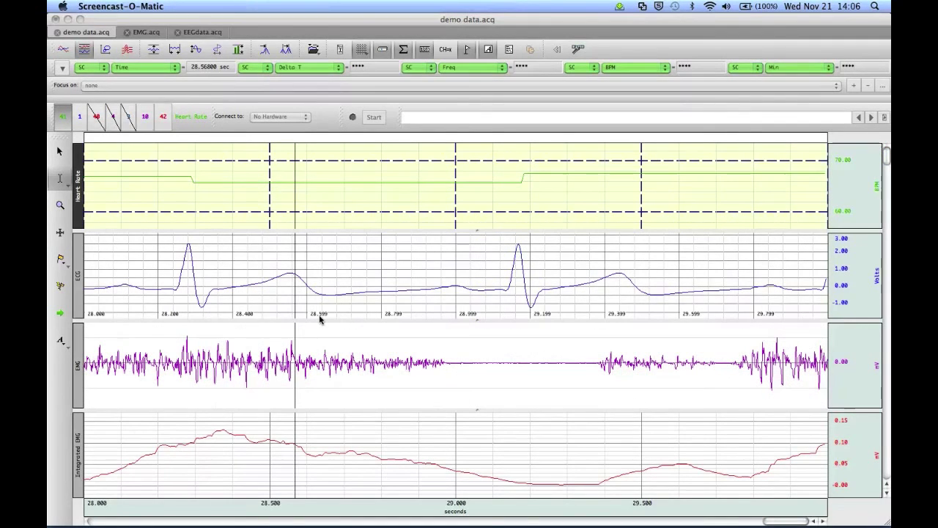